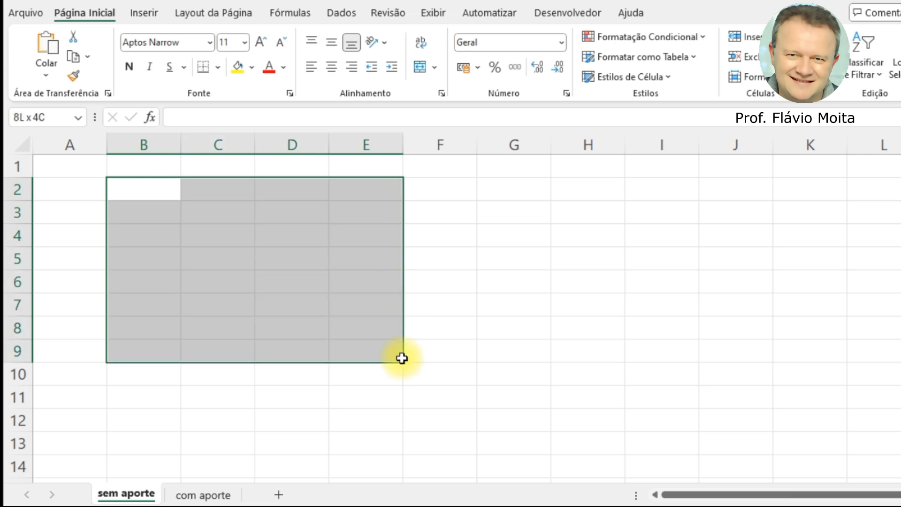
{"action": "left_click", "coordinate": [374, 266]}
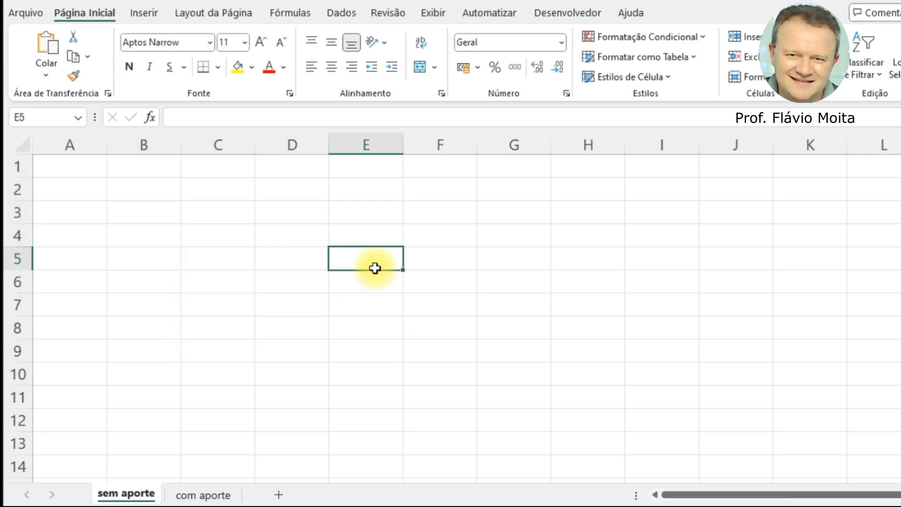
{"action": "left_click_drag", "start_coordinate": [346, 187], "coordinate": [365, 408]}
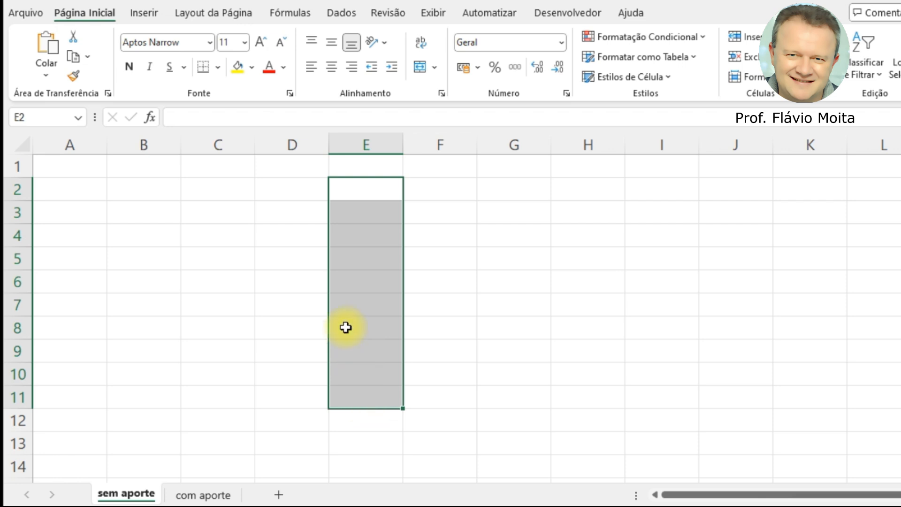
{"action": "left_click", "coordinate": [353, 342]}
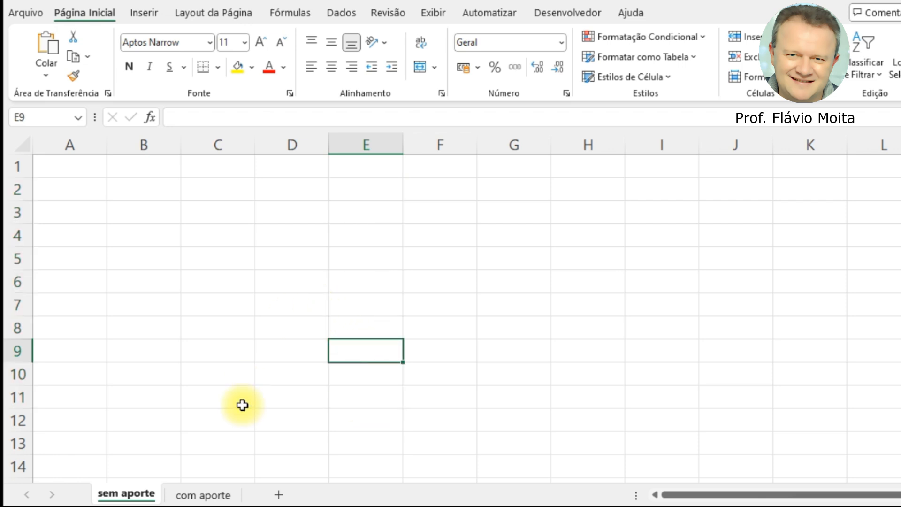
{"action": "left_click", "coordinate": [202, 484]}
{"action": "left_click_drag", "start_coordinate": [131, 195], "coordinate": [371, 351]}
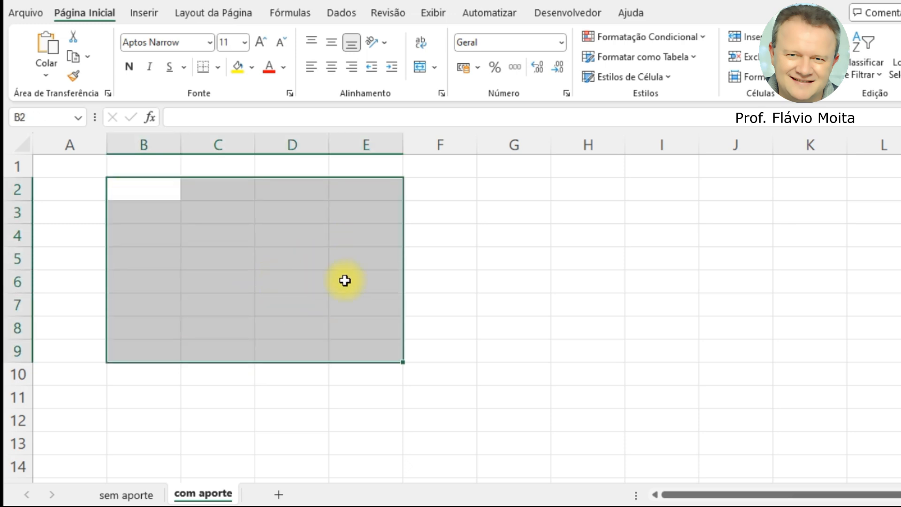
{"action": "left_click", "coordinate": [354, 257]}
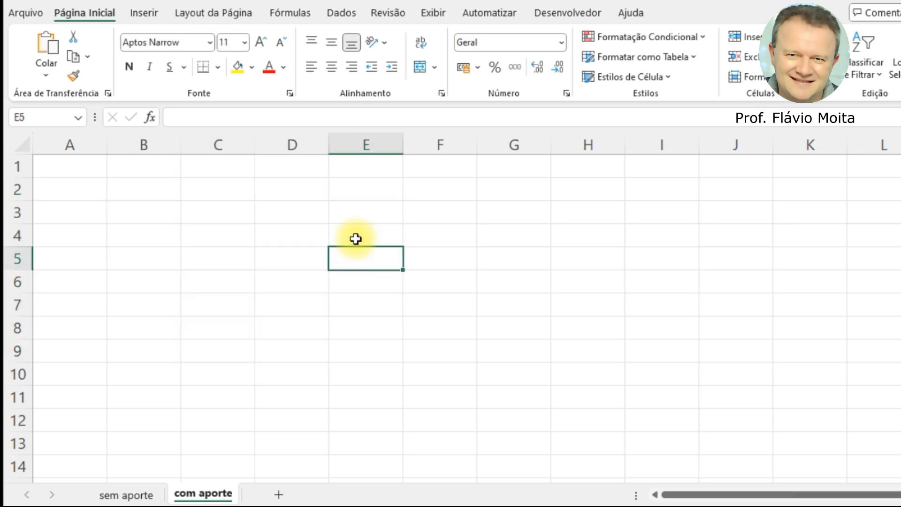
{"action": "left_click_drag", "start_coordinate": [354, 186], "coordinate": [357, 404]}
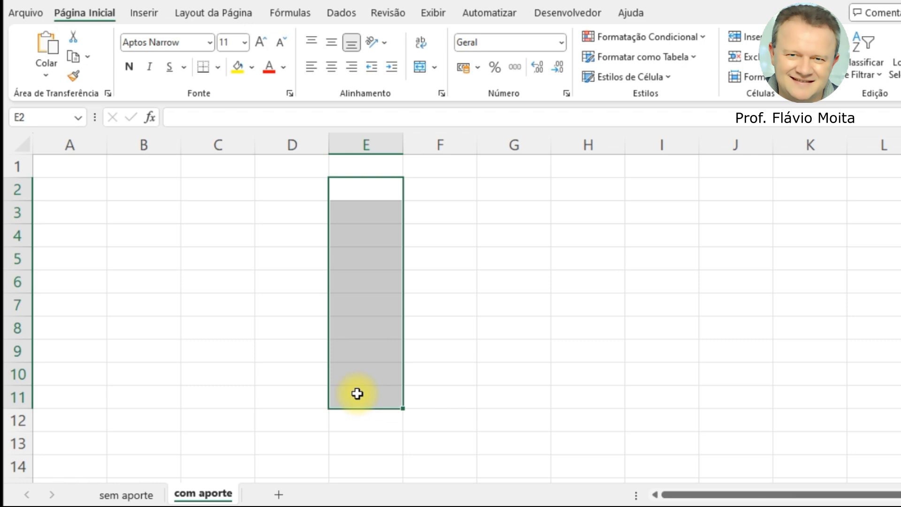
- On the "sem aporte" sheet, enter the headers Mês, Taxa and Saldo in cells B2 to D2
{"action": "left_click", "coordinate": [131, 493]}
{"action": "left_click", "coordinate": [150, 194]}
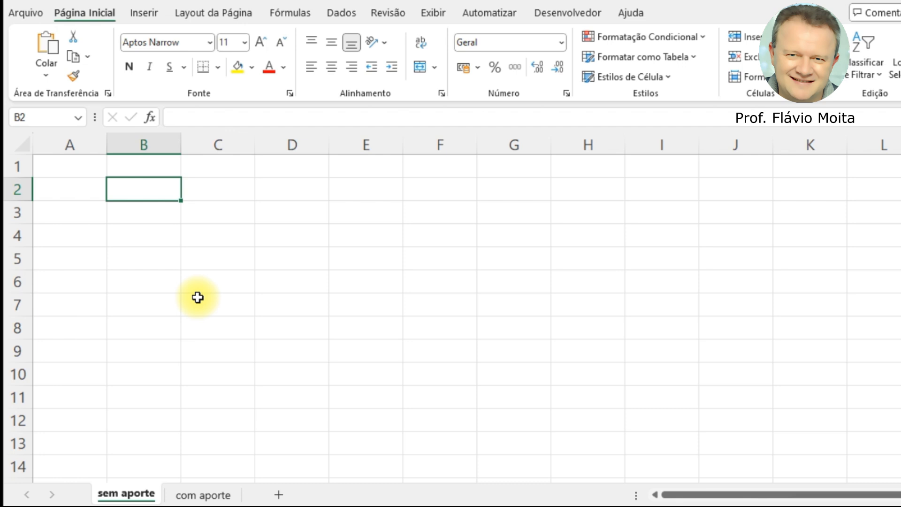
{"action": "type", "text": "Mês"}
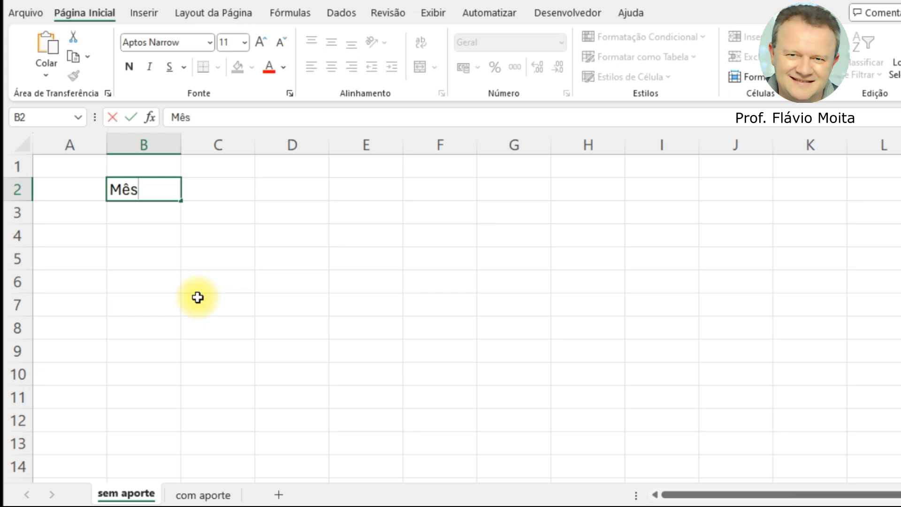
{"action": "key", "text": "Return"}
{"action": "key", "text": "Up"}
{"action": "key", "text": "Right"}
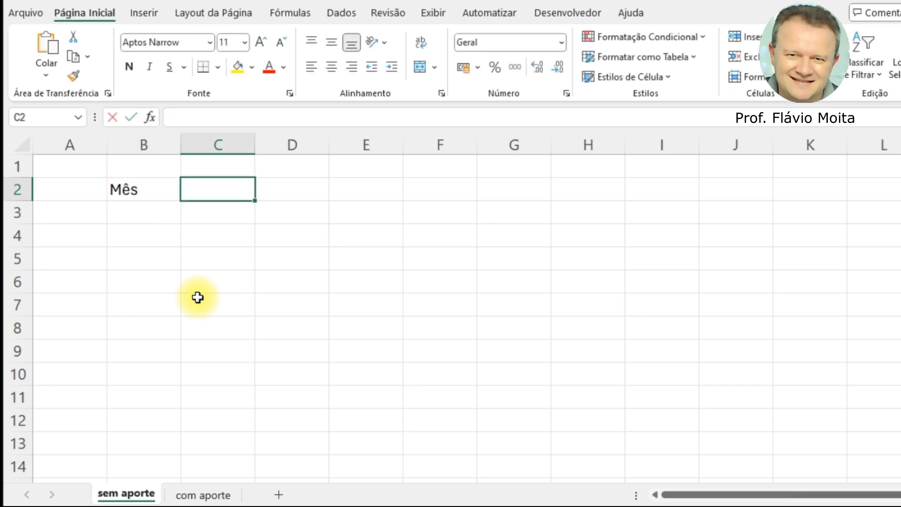
{"action": "type", "text": "Taxa"}
{"action": "key", "text": "Tab"}
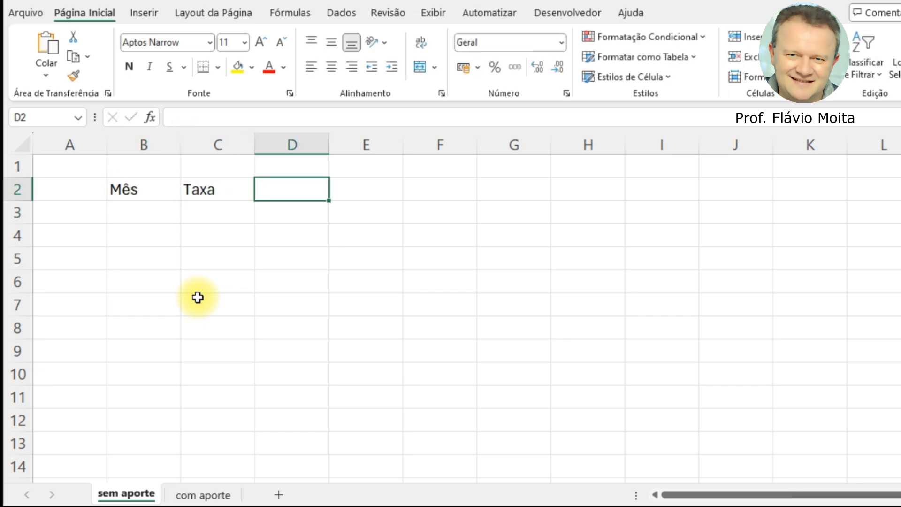
{"action": "type", "text": "SAld"}
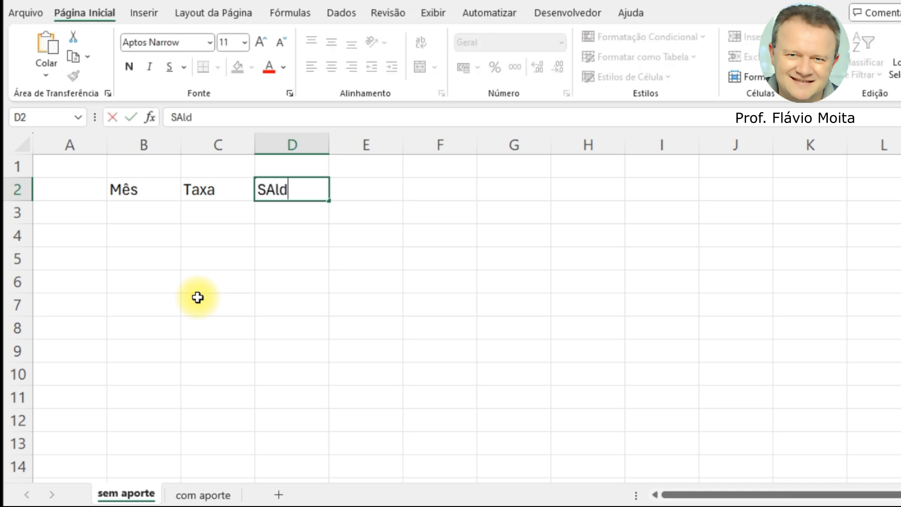
{"action": "type", "text": "do"}
{"action": "key", "text": "Return"}
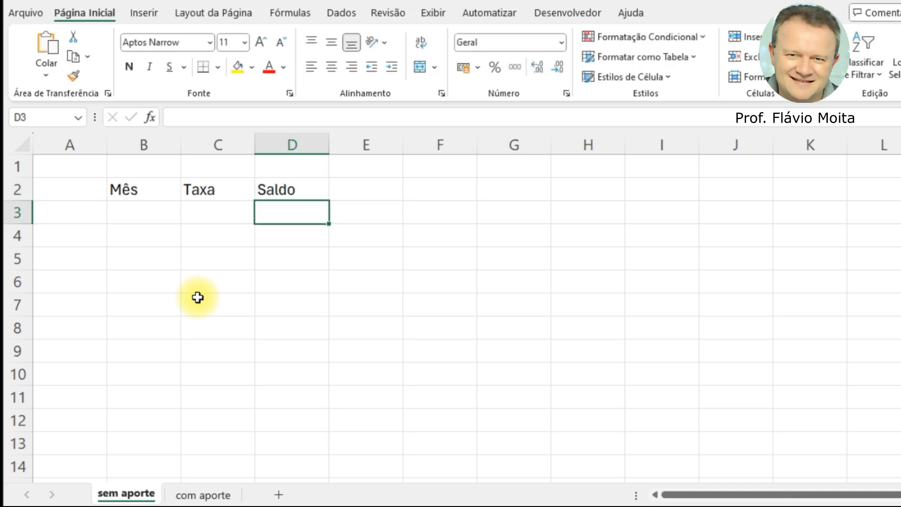
{"action": "left_click", "coordinate": [150, 189]}
{"action": "left_click", "coordinate": [241, 194]}
{"action": "left_click", "coordinate": [294, 188]}
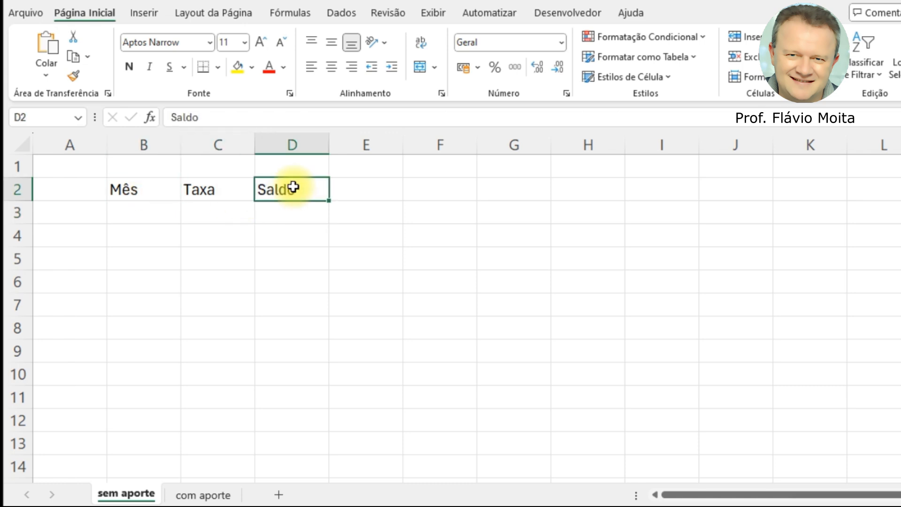
- Fill the first data row with month 0 in B3, rate 1% in C3 and balance 300 in D3
{"action": "left_click", "coordinate": [135, 218]}
{"action": "type", "text": "0"}
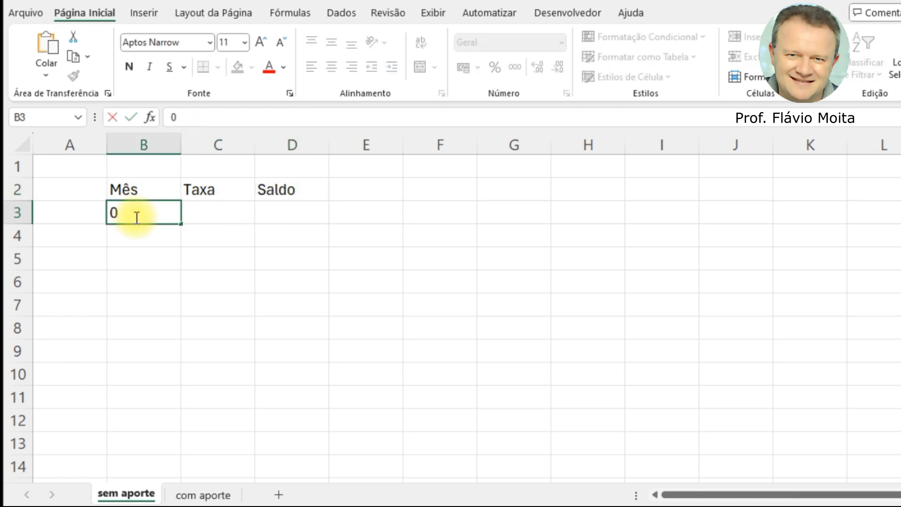
{"action": "key", "text": "Tab"}
{"action": "left_click", "coordinate": [136, 218]}
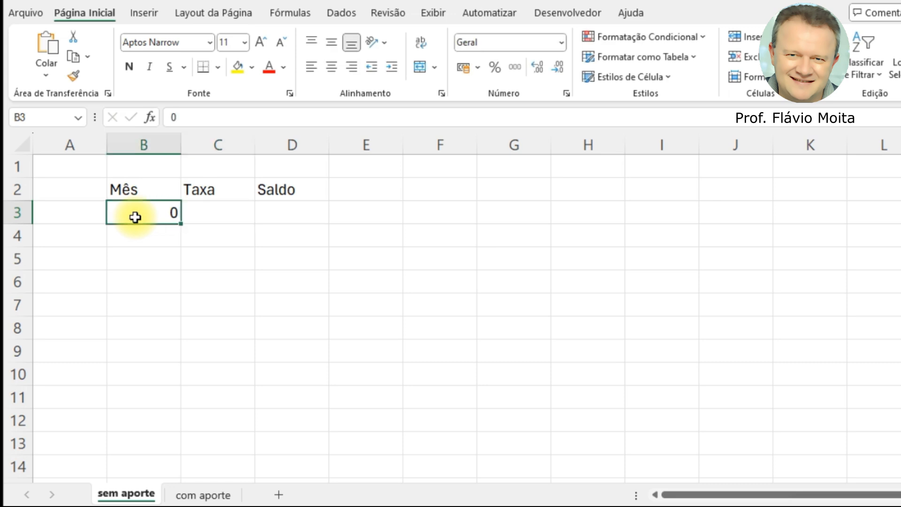
{"action": "left_click", "coordinate": [194, 211]}
{"action": "type", "text": "1%"}
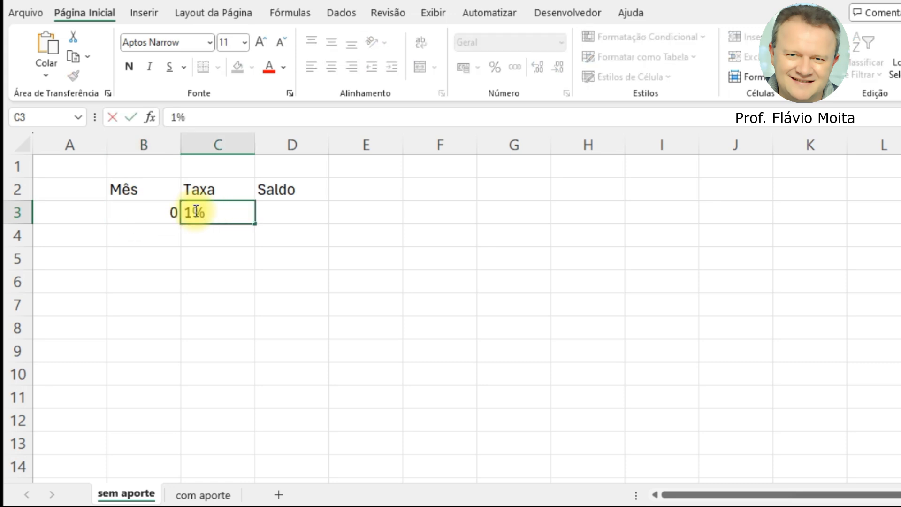
{"action": "key", "text": "Return"}
{"action": "left_click", "coordinate": [194, 211]}
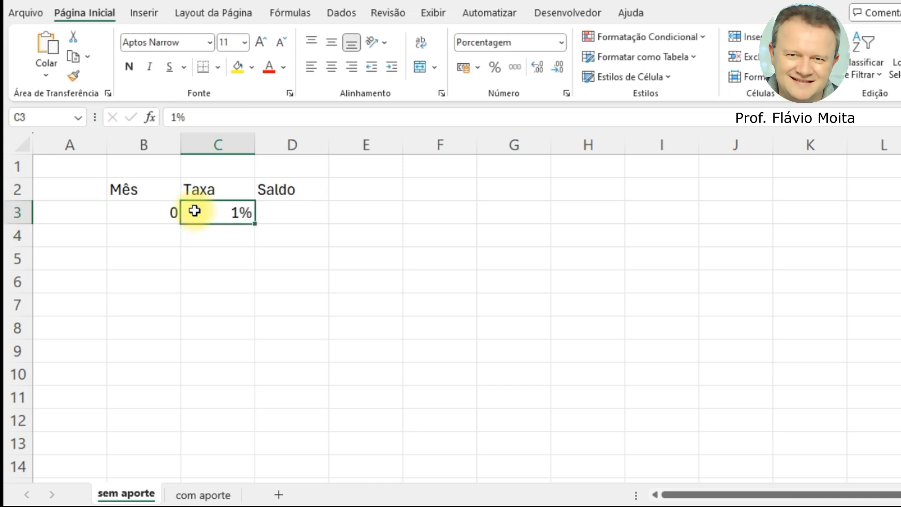
{"action": "key", "text": "Right"}
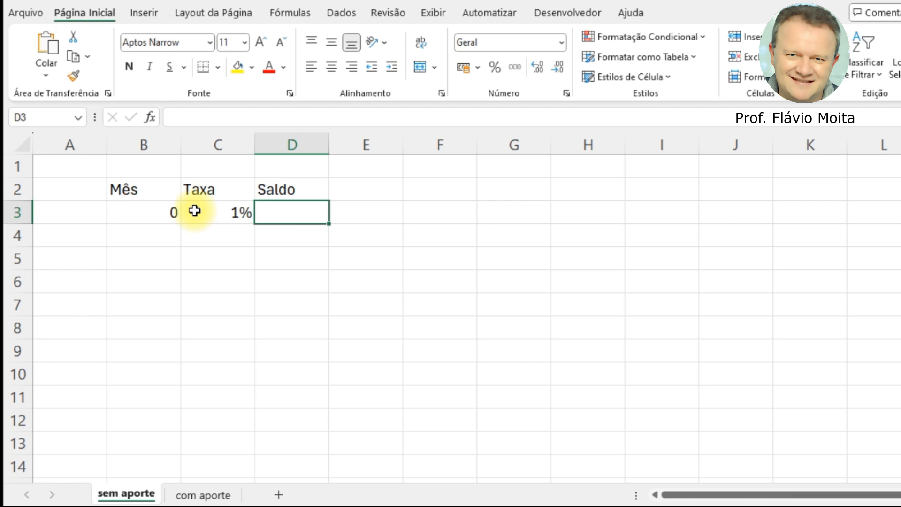
{"action": "type", "text": "300"}
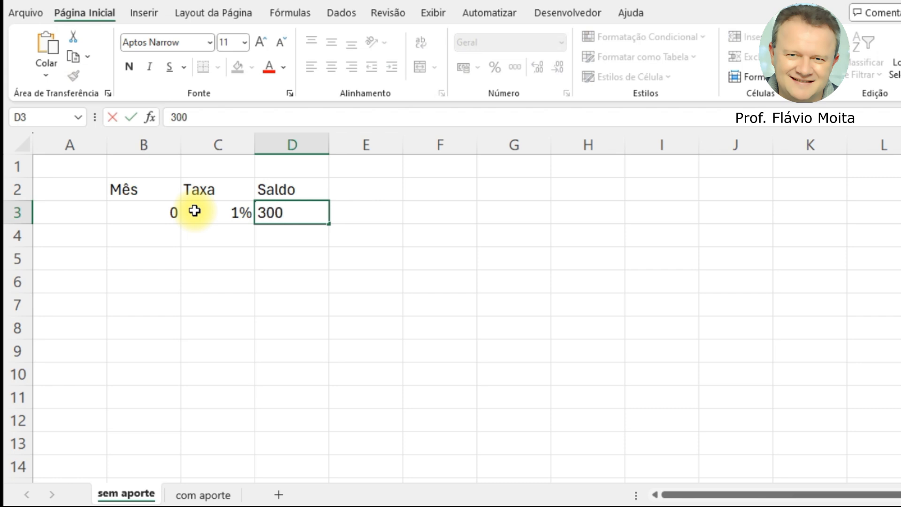
{"action": "key", "text": "Return"}
- Apply all borders to the table range B2:D11 and center its contents horizontally
{"action": "left_click_drag", "start_coordinate": [141, 181], "coordinate": [300, 408]}
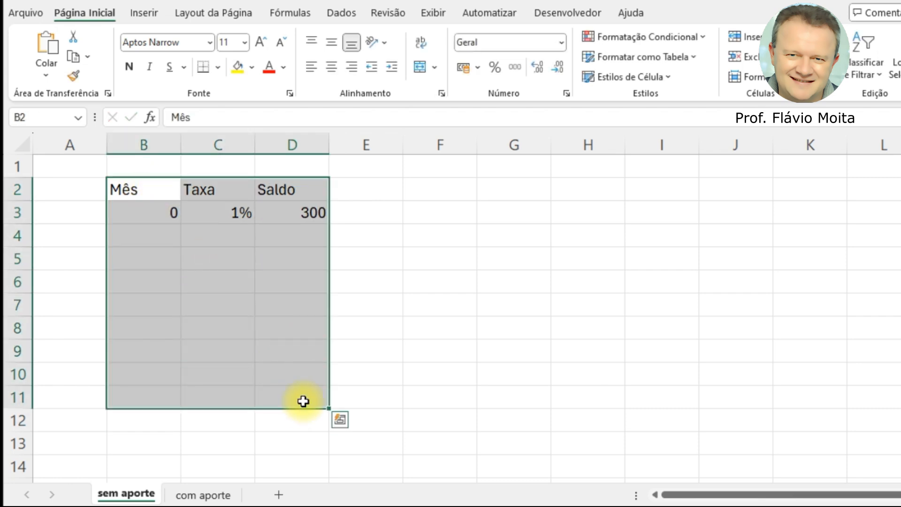
{"action": "left_click", "coordinate": [219, 68]}
{"action": "left_click", "coordinate": [231, 222]}
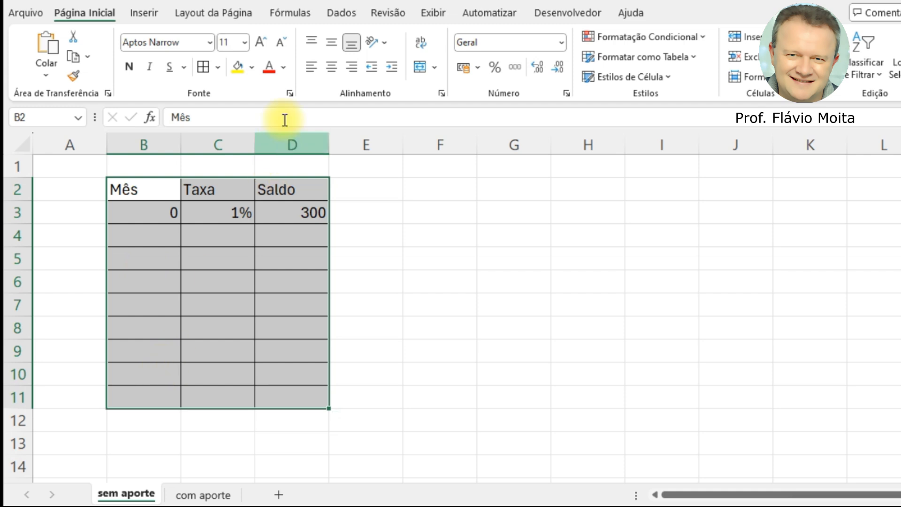
{"action": "left_click", "coordinate": [331, 66]}
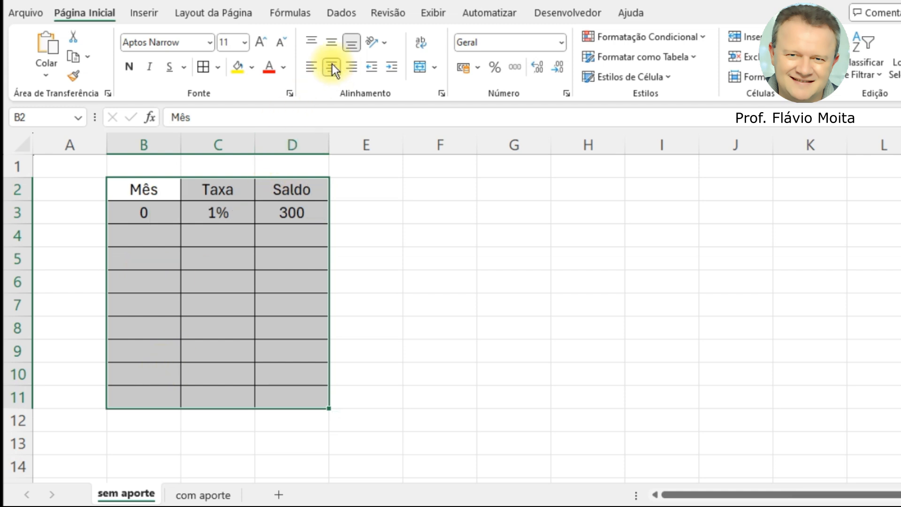
{"action": "left_click", "coordinate": [288, 256]}
- Format the Saldo cells D3:D11 as R$ accounting values and show the Taxa cells C3:C11 as percentages with two decimals
{"action": "left_click_drag", "start_coordinate": [292, 217], "coordinate": [288, 398]}
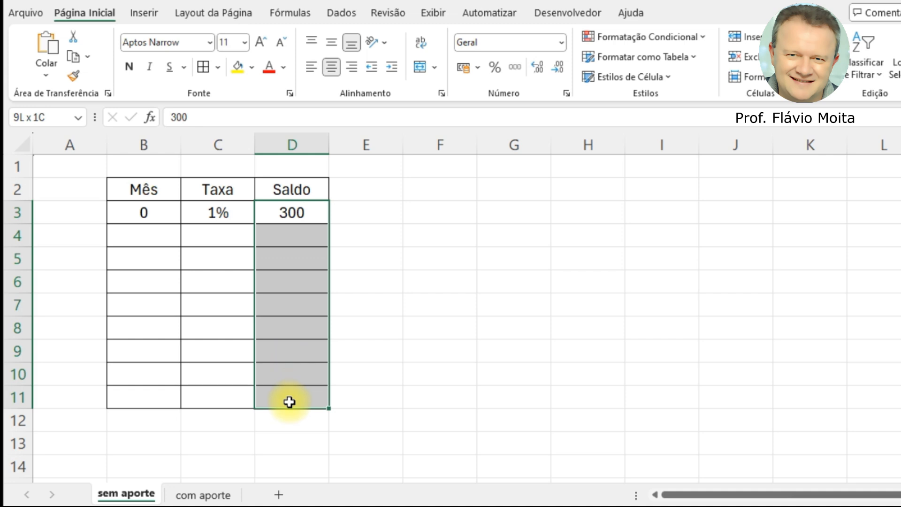
{"action": "left_click", "coordinate": [462, 67]}
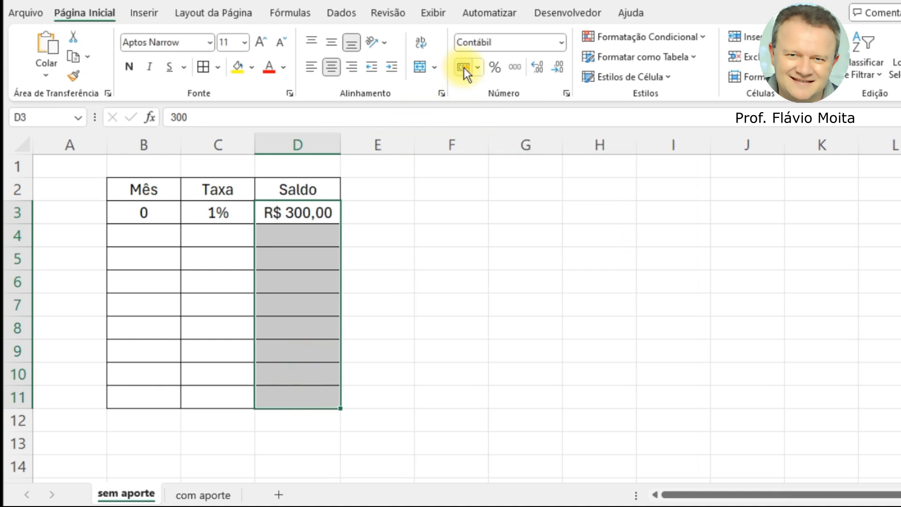
{"action": "left_click_drag", "start_coordinate": [226, 215], "coordinate": [218, 399]}
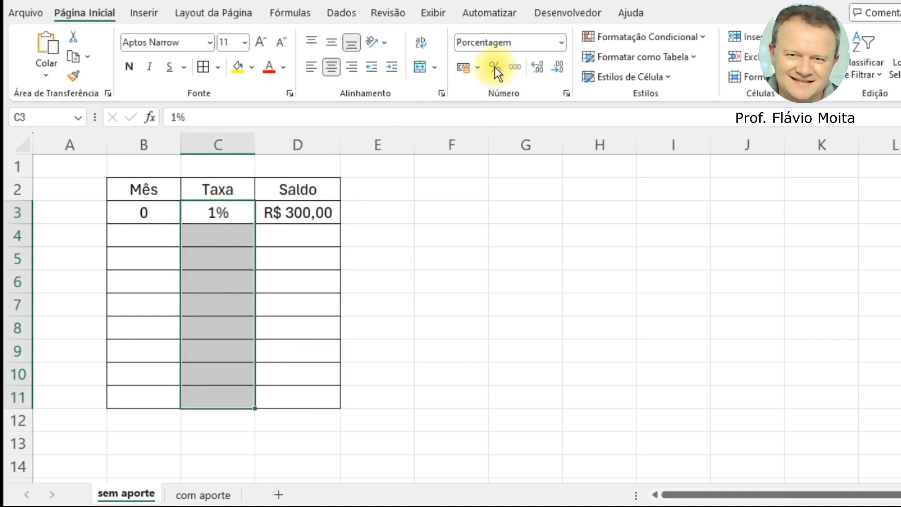
{"action": "left_click", "coordinate": [536, 69]}
{"action": "left_click", "coordinate": [535, 69]}
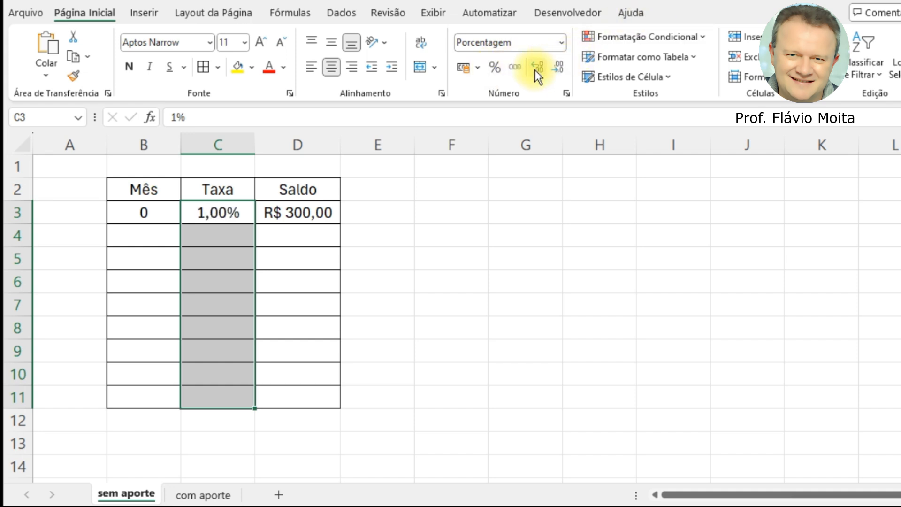
{"action": "left_click", "coordinate": [217, 221]}
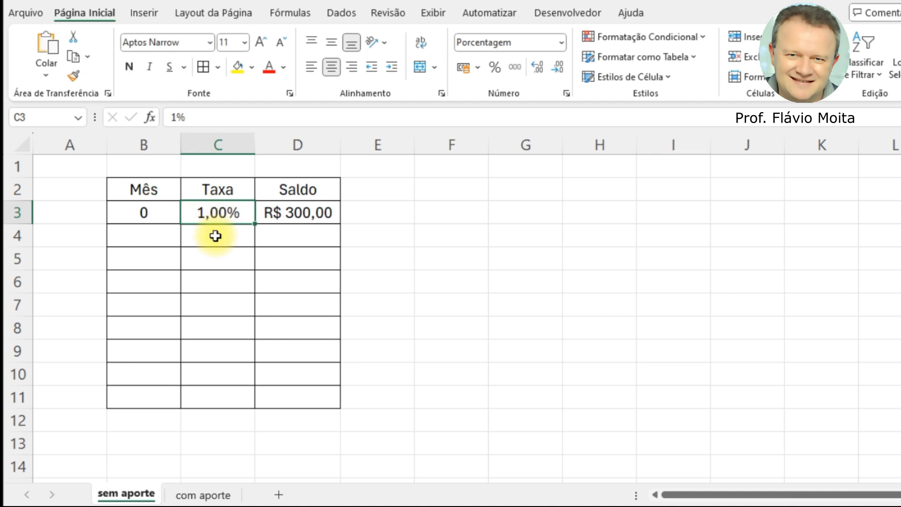
{"action": "left_click", "coordinate": [216, 237]}
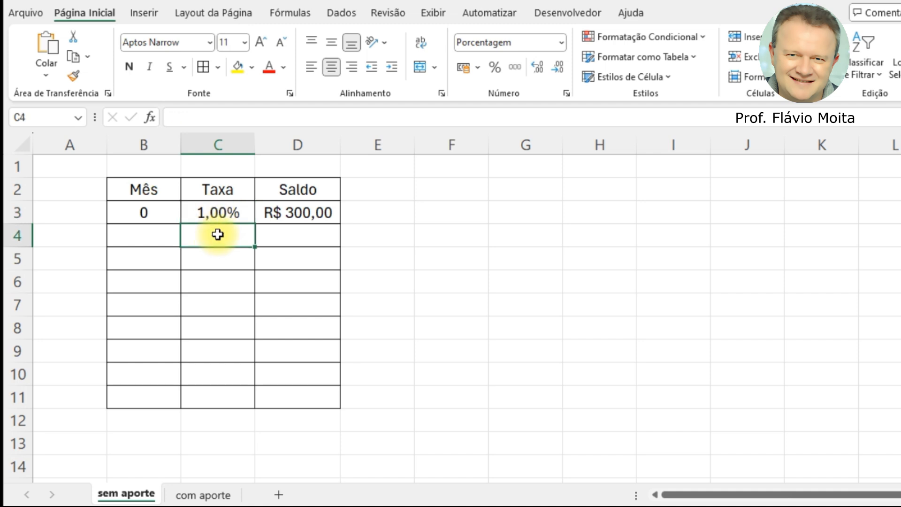
{"action": "left_click_drag", "start_coordinate": [142, 215], "coordinate": [151, 398]}
{"action": "double_click", "coordinate": [331, 68]}
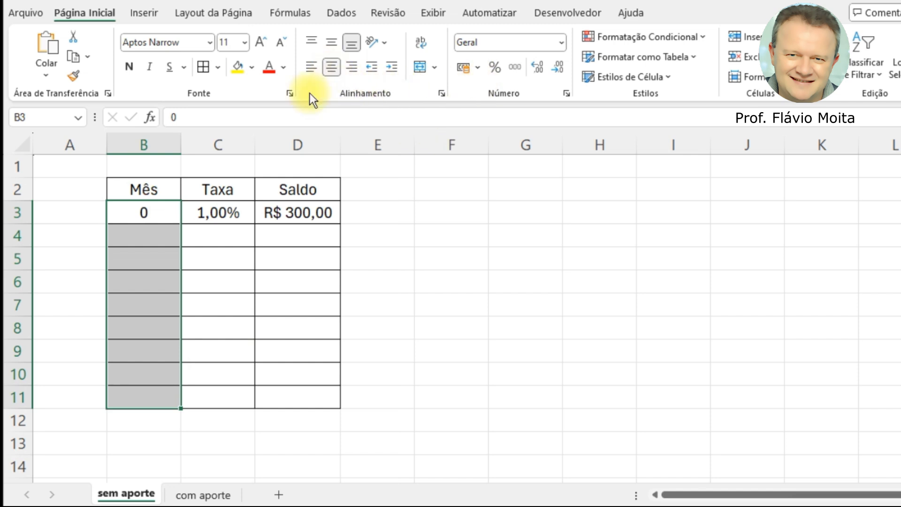
{"action": "left_click", "coordinate": [203, 280]}
- Give the header row B2:D2 a dark blue fill and white text
{"action": "left_click_drag", "start_coordinate": [127, 190], "coordinate": [322, 190]}
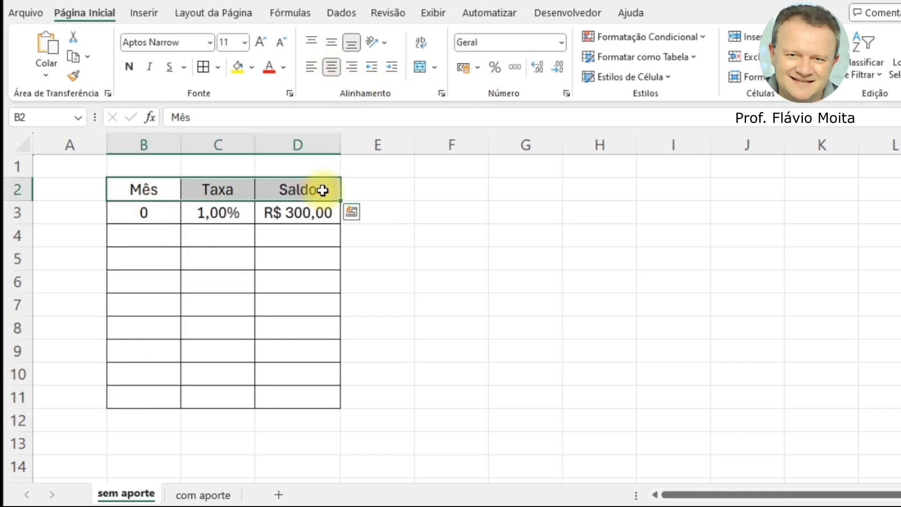
{"action": "left_click", "coordinate": [254, 70]}
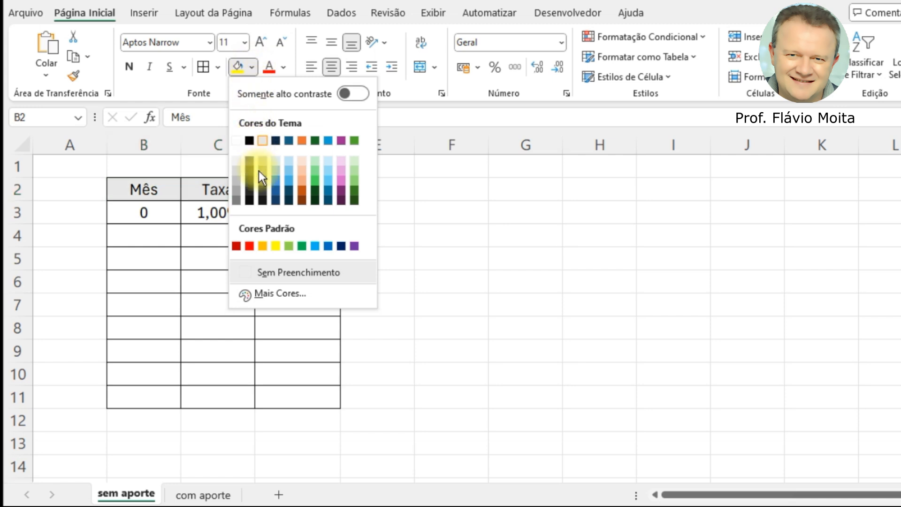
{"action": "left_click", "coordinate": [276, 193]}
{"action": "left_click", "coordinate": [284, 68]}
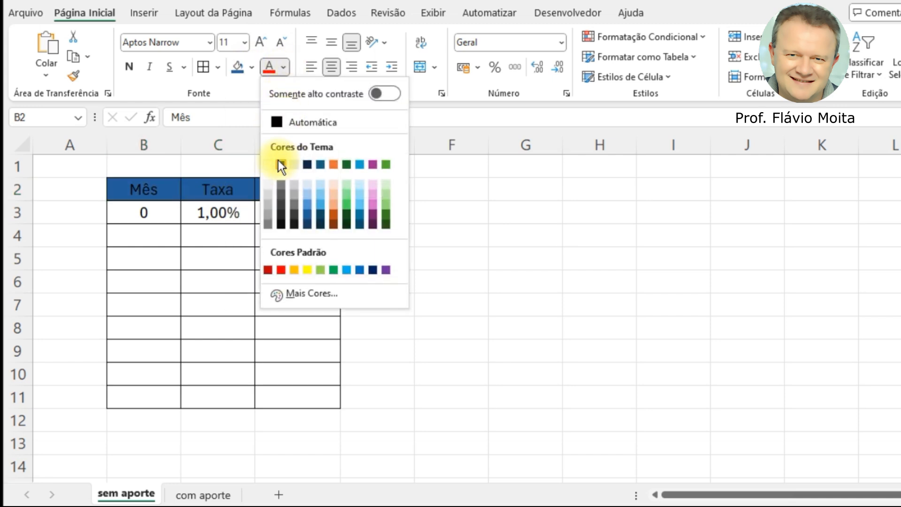
{"action": "left_click", "coordinate": [275, 164]}
{"action": "left_click", "coordinate": [201, 249]}
{"action": "left_click_drag", "start_coordinate": [128, 207], "coordinate": [301, 212]}
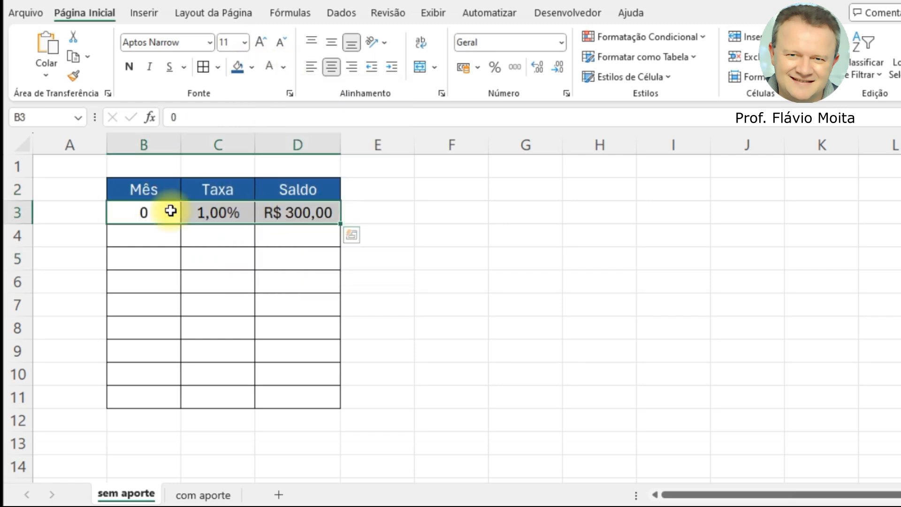
{"action": "left_click", "coordinate": [234, 213]}
{"action": "left_click", "coordinate": [303, 211]}
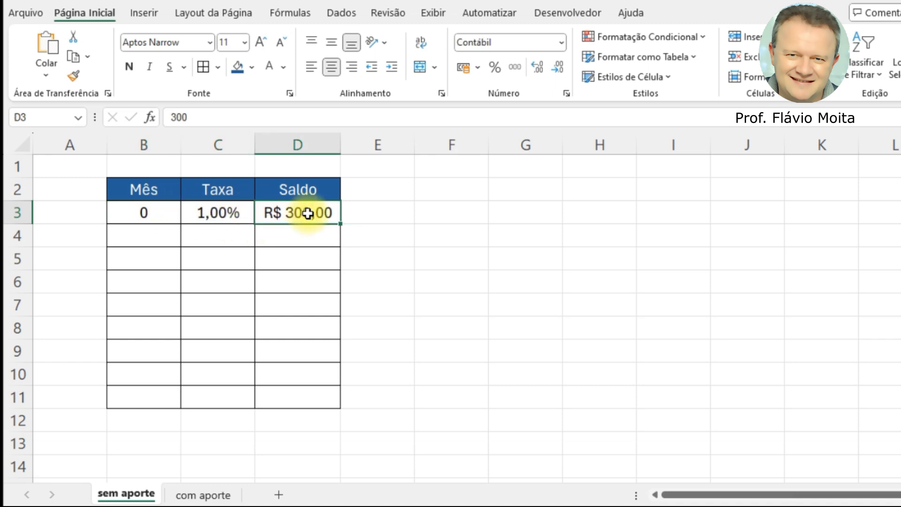
{"action": "left_click_drag", "start_coordinate": [140, 212], "coordinate": [276, 216]}
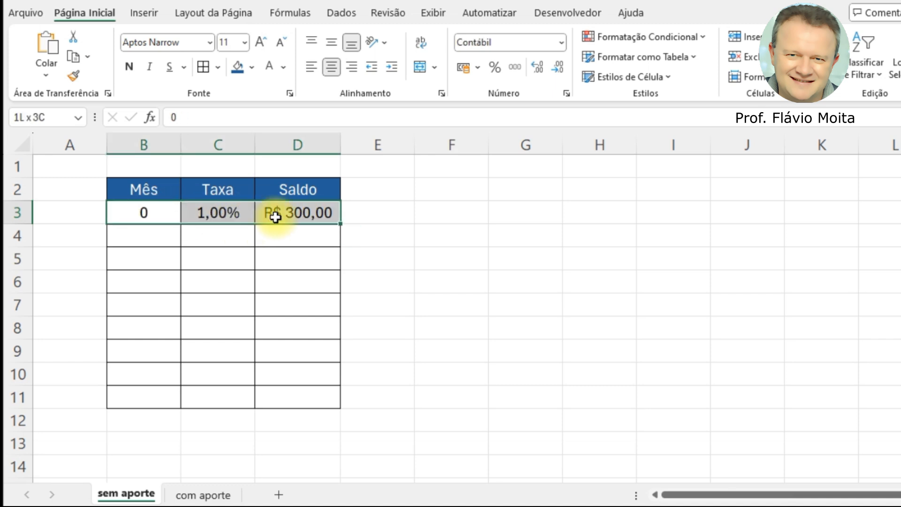
- Highlight the month 0 row B3:D3 with a yellow fill
{"action": "left_click", "coordinate": [252, 67]}
{"action": "left_click", "coordinate": [276, 246]}
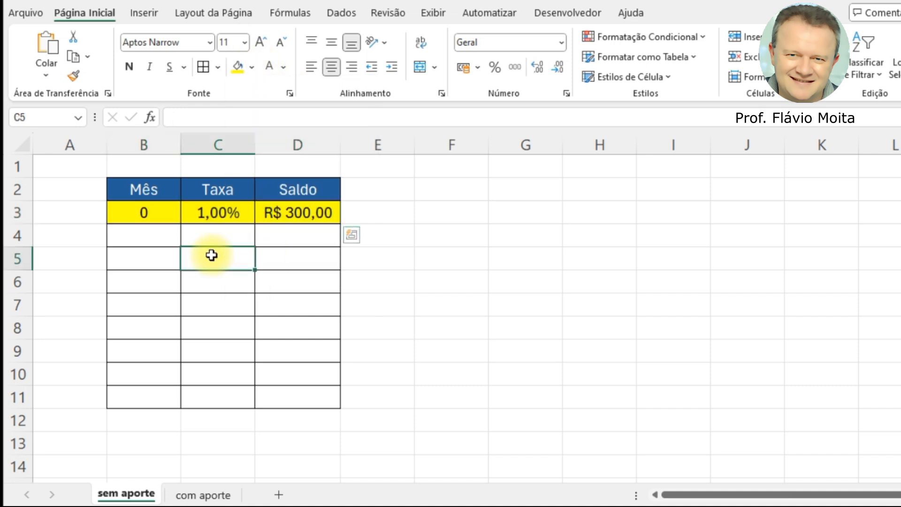
{"action": "left_click", "coordinate": [211, 256]}
{"action": "left_click", "coordinate": [153, 234]}
{"action": "left_click", "coordinate": [142, 212]}
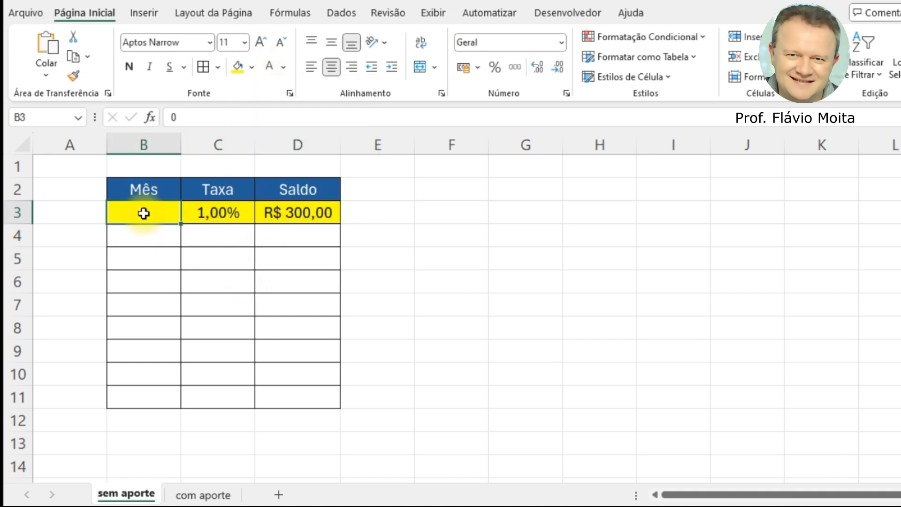
{"action": "left_click", "coordinate": [277, 212]}
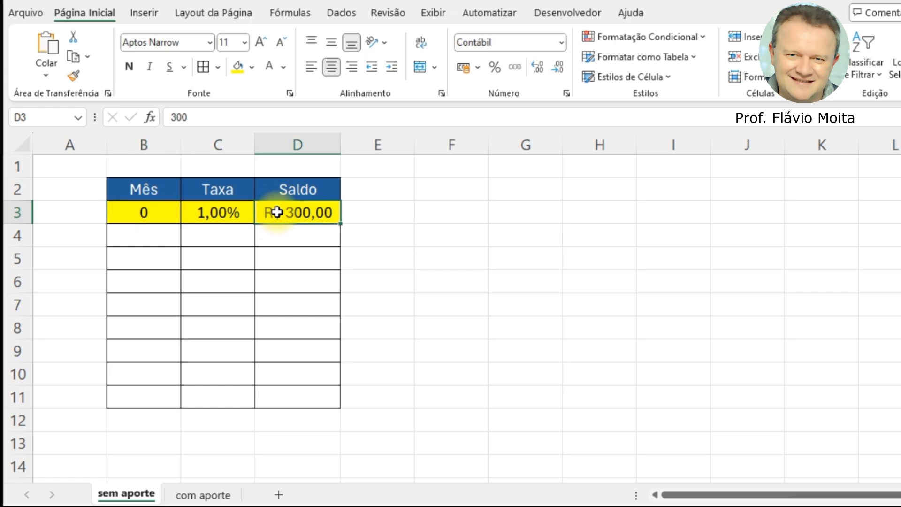
- Enter 1 as the month number in B4
{"action": "left_click", "coordinate": [162, 236]}
{"action": "type", "text": "1"}
{"action": "key", "text": "Return"}
{"action": "left_click", "coordinate": [162, 235]}
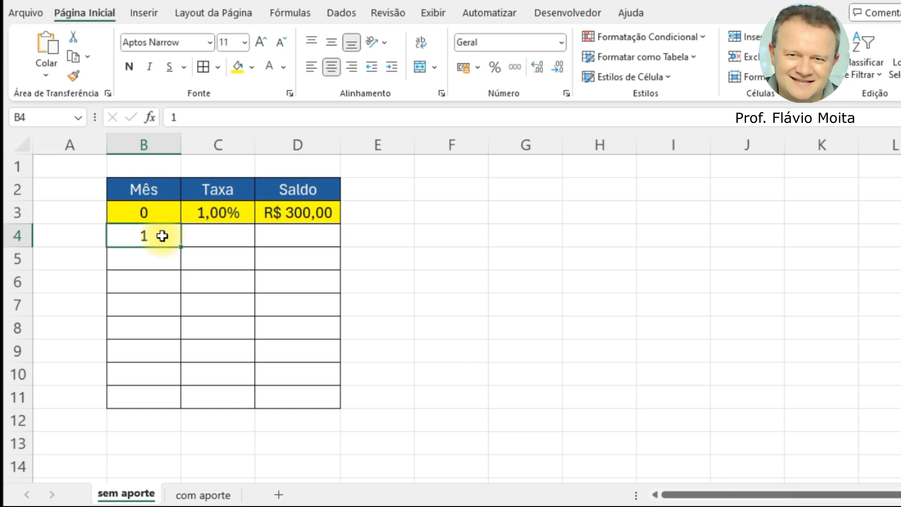
{"action": "key", "text": "Right"}
- Enter the month formula =B3+1 in B4
{"action": "left_click", "coordinate": [162, 236]}
{"action": "type", "text": "="}
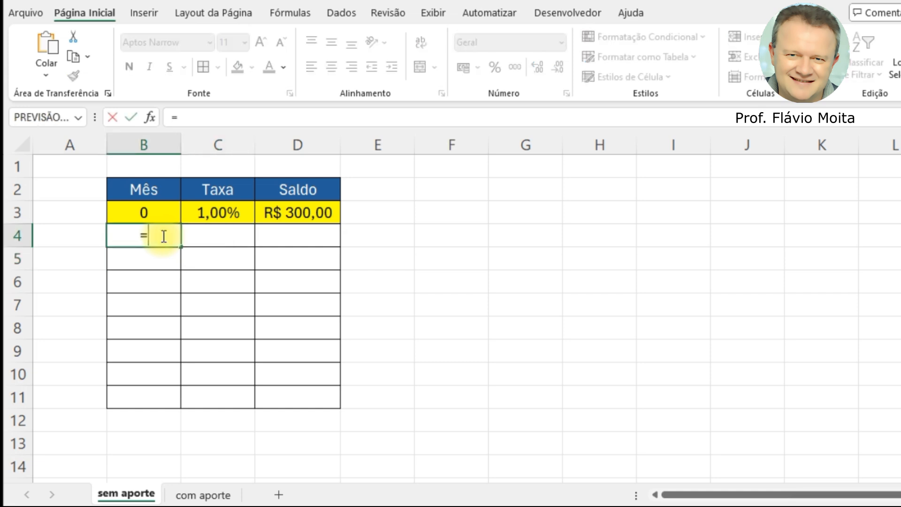
{"action": "left_click", "coordinate": [163, 213]}
{"action": "type", "text": "+1"}
{"action": "key", "text": "Return"}
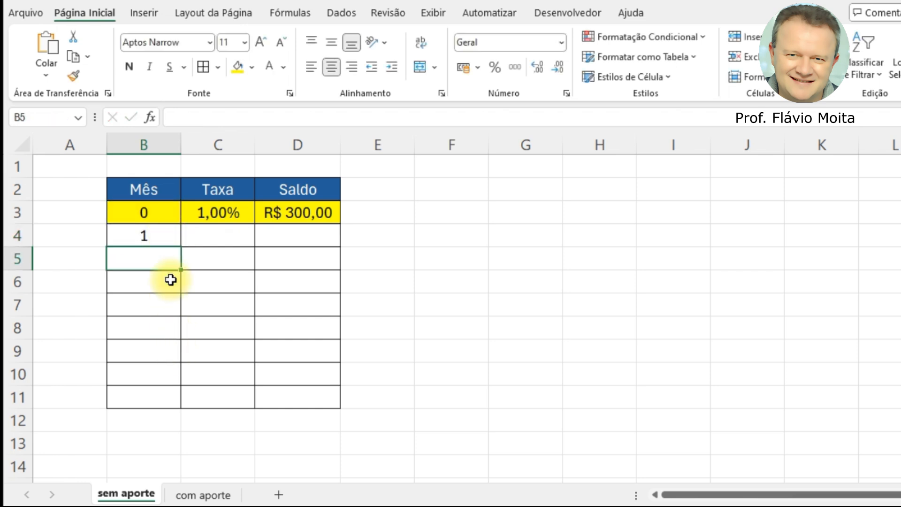
{"action": "left_click", "coordinate": [167, 239]}
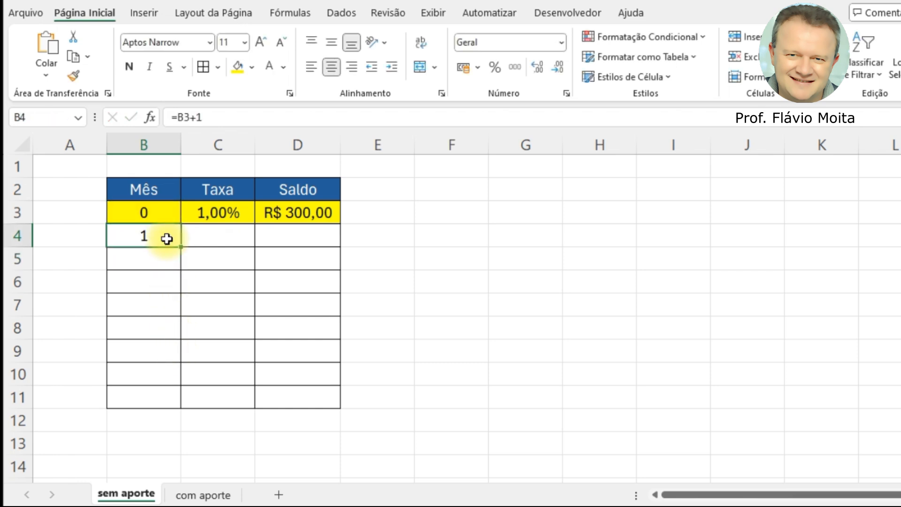
- Enter =C3 in C4 so the month 1 rate follows the rate above it
{"action": "left_click", "coordinate": [225, 230]}
{"action": "type", "text": "="}
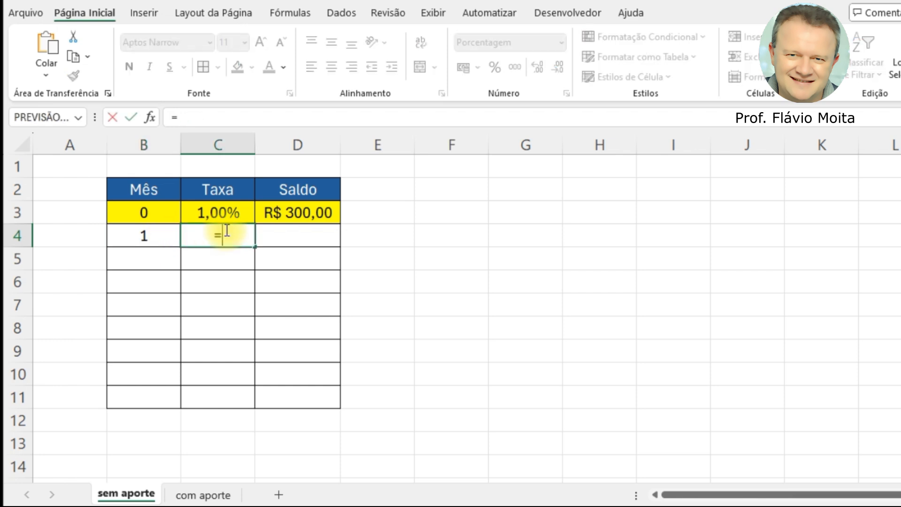
{"action": "left_click", "coordinate": [227, 216]}
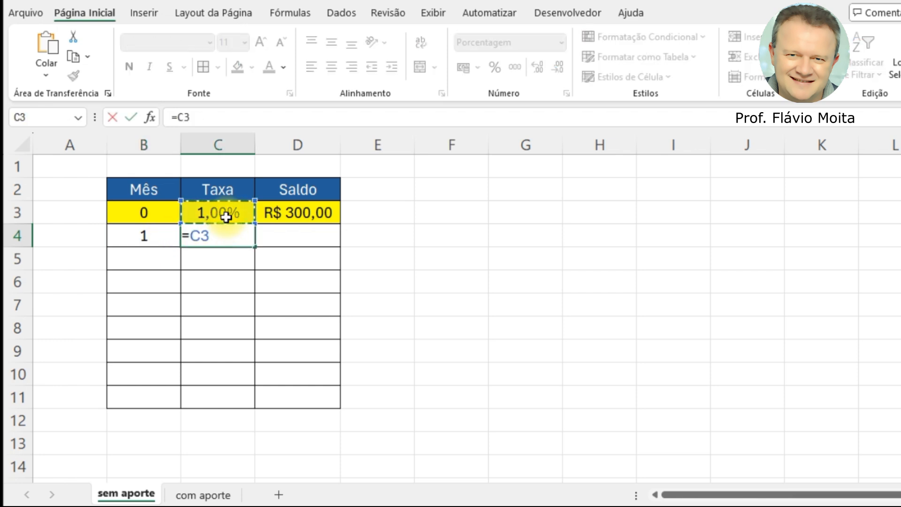
{"action": "key", "text": "Return"}
{"action": "key", "text": "Up"}
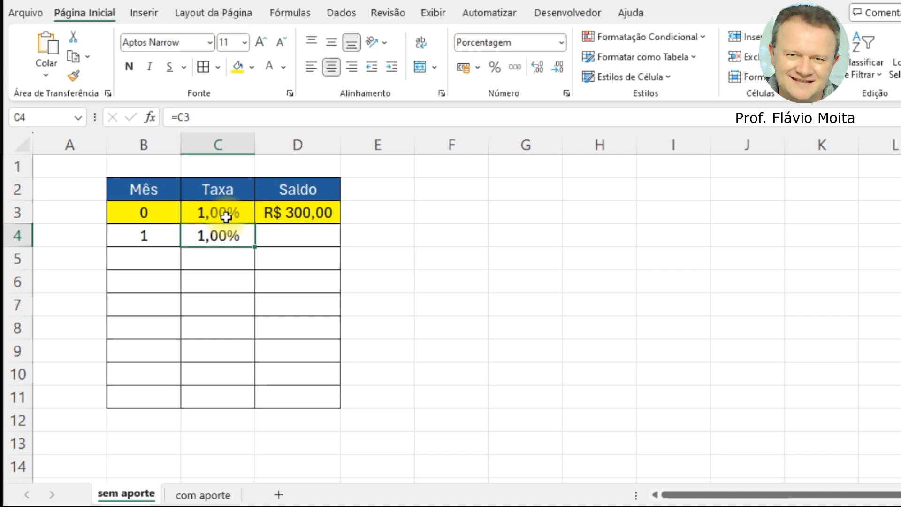
- Fill the month formula from B4 down through B11
{"action": "left_click", "coordinate": [302, 237]}
{"action": "left_click", "coordinate": [158, 242]}
{"action": "left_click", "coordinate": [277, 238]}
{"action": "left_click", "coordinate": [157, 237]}
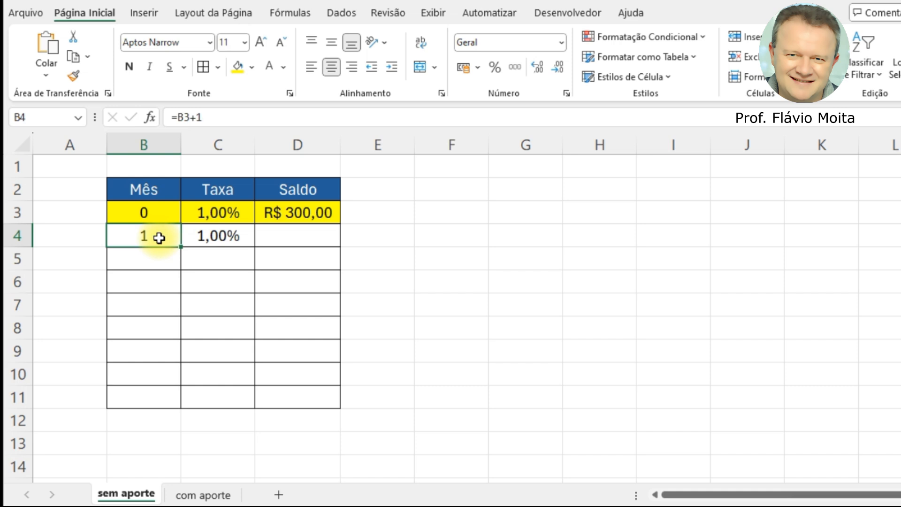
{"action": "left_click_drag", "start_coordinate": [180, 248], "coordinate": [183, 407]}
- Extend the table by filling its last row B11:D11 down through row 13
{"action": "left_click", "coordinate": [156, 262]}
{"action": "left_click", "coordinate": [155, 287]}
{"action": "left_click", "coordinate": [156, 312]}
{"action": "left_click", "coordinate": [155, 336]}
{"action": "left_click_drag", "start_coordinate": [141, 399], "coordinate": [346, 461]}
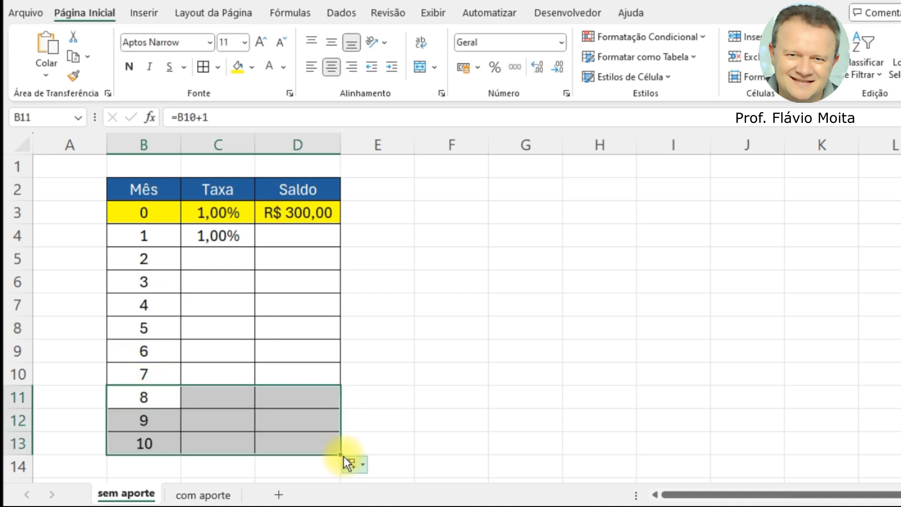
- Fill the rate formula from C4 down through C13
{"action": "left_click", "coordinate": [238, 324]}
{"action": "left_click", "coordinate": [221, 239]}
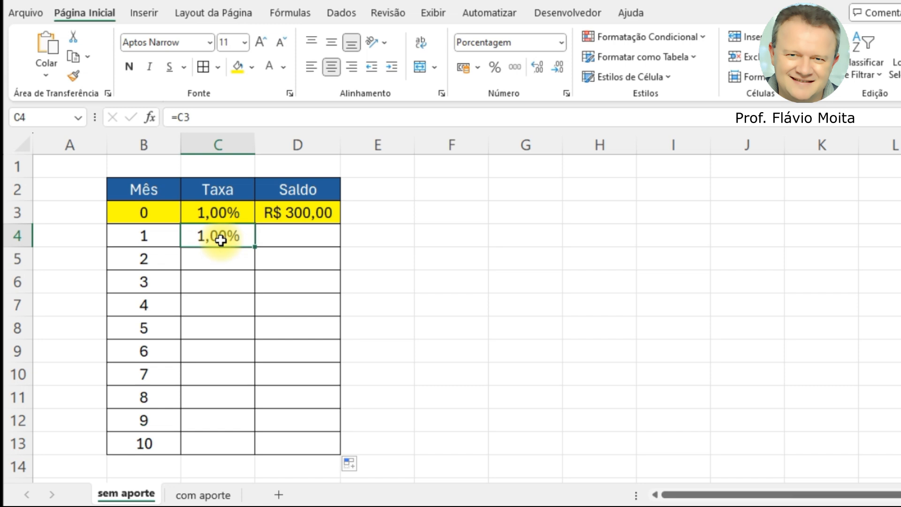
{"action": "left_click_drag", "start_coordinate": [254, 248], "coordinate": [257, 452]}
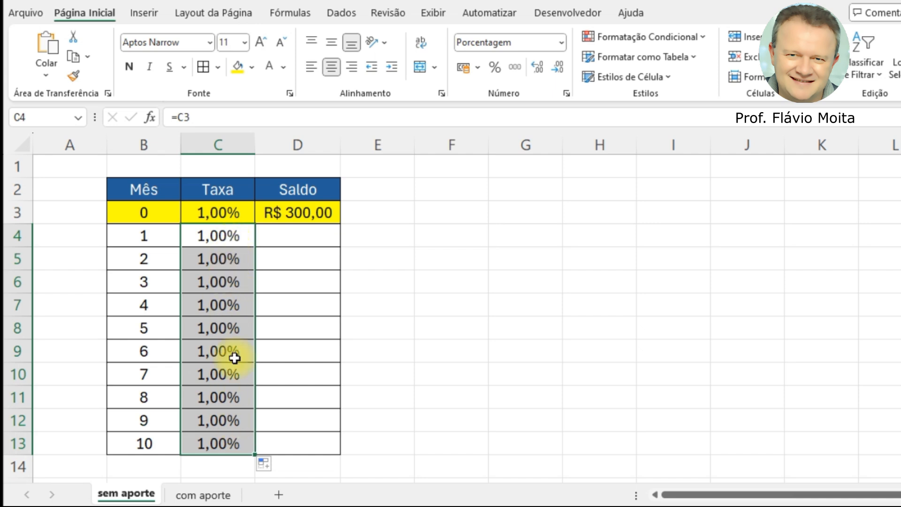
- Test the linked rates by setting C3 to 2%, and set it back to 1%
{"action": "left_click", "coordinate": [218, 195]}
{"action": "left_click", "coordinate": [223, 212]}
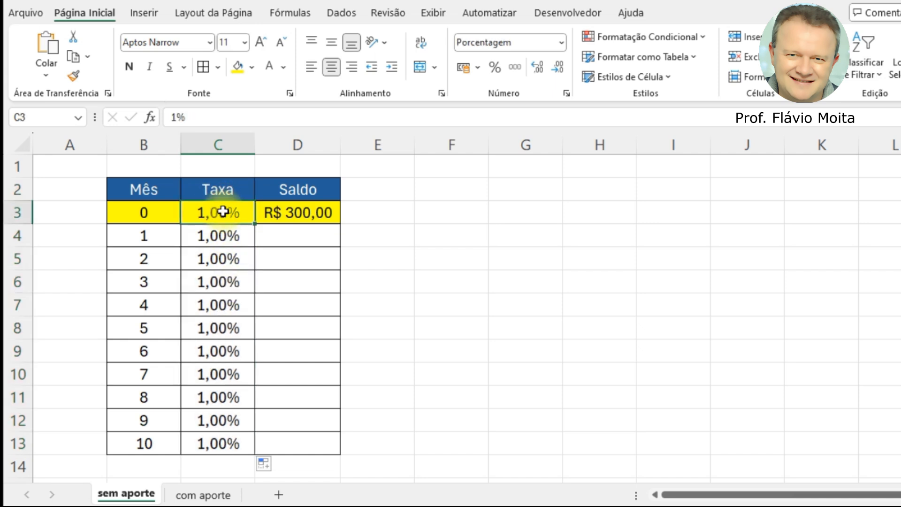
{"action": "type", "text": "2"}
{"action": "key", "text": "Return"}
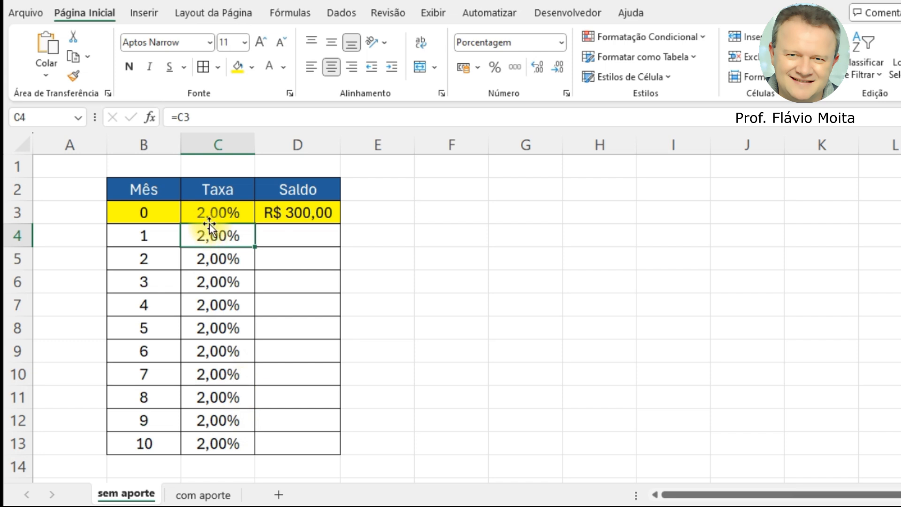
{"action": "left_click", "coordinate": [213, 217]}
{"action": "type", "text": "1"}
{"action": "key", "text": "Return"}
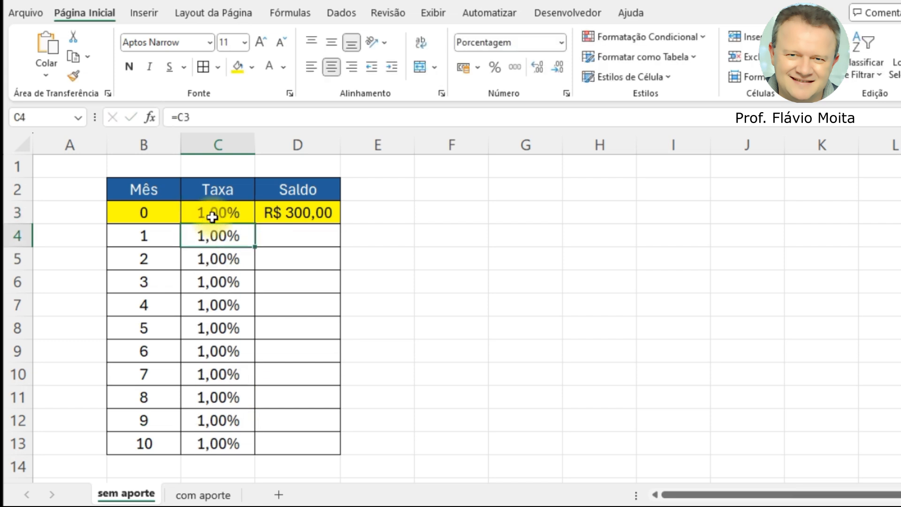
- Enter the month 1 balance formula =D3*(1+C4) in D4
{"action": "left_click", "coordinate": [311, 214]}
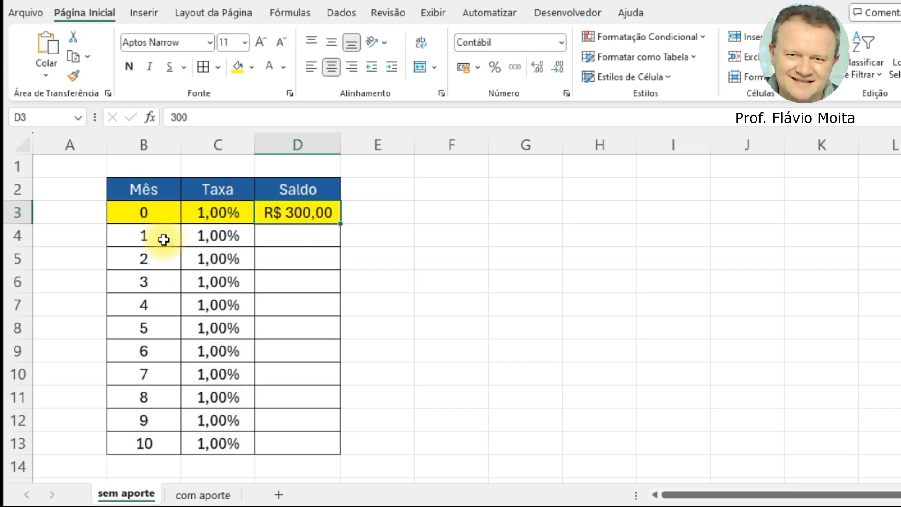
{"action": "left_click", "coordinate": [161, 237]}
{"action": "left_click", "coordinate": [216, 237]}
{"action": "left_click", "coordinate": [301, 238]}
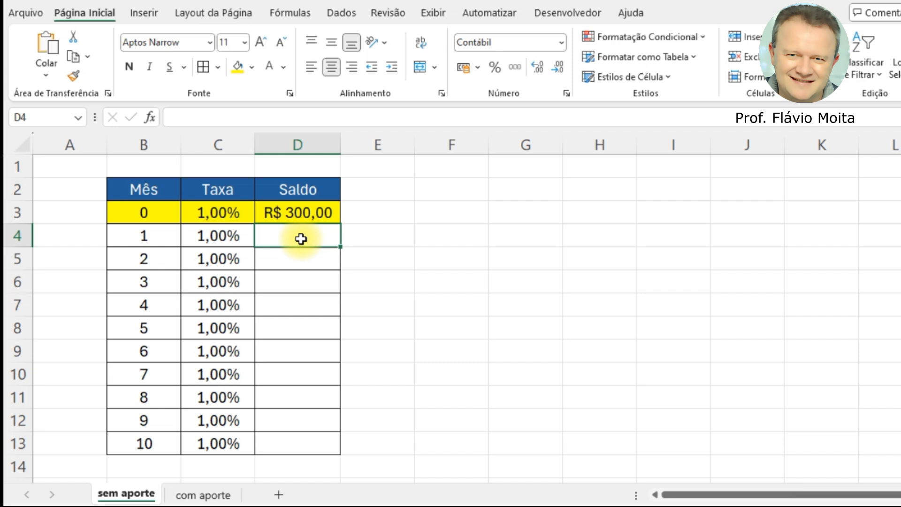
{"action": "left_click", "coordinate": [144, 241]}
{"action": "left_click", "coordinate": [289, 241]}
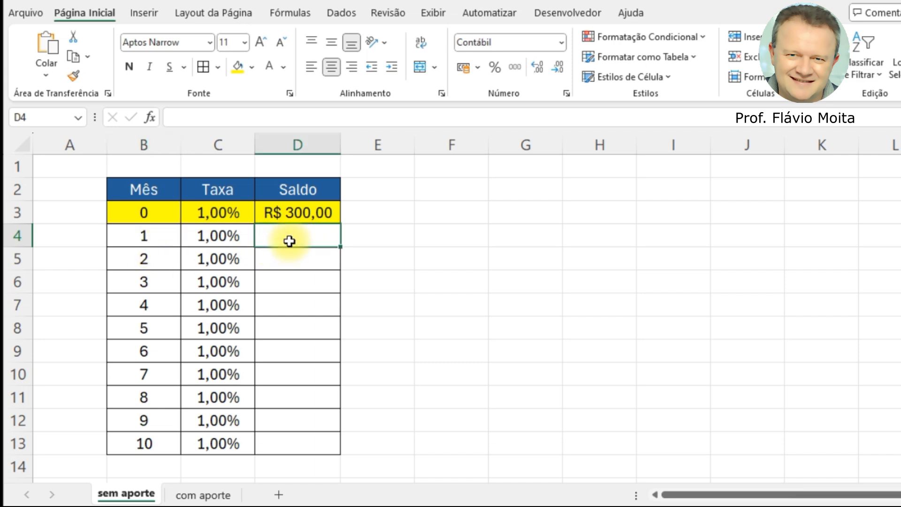
{"action": "type", "text": "="}
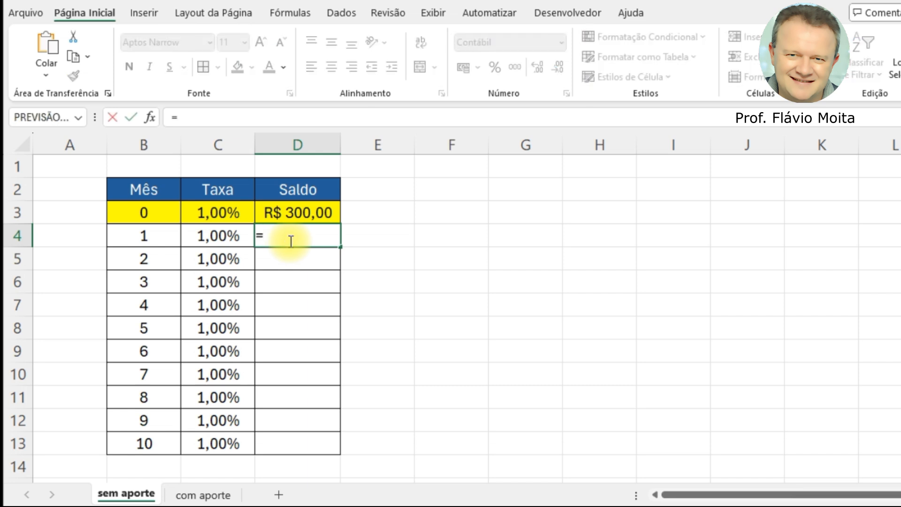
{"action": "left_click", "coordinate": [302, 216]}
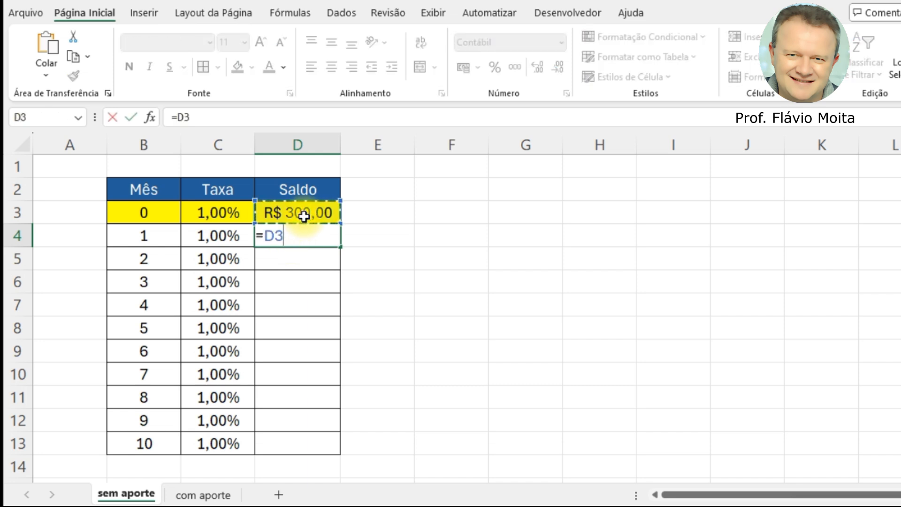
{"action": "type", "text": "*"}
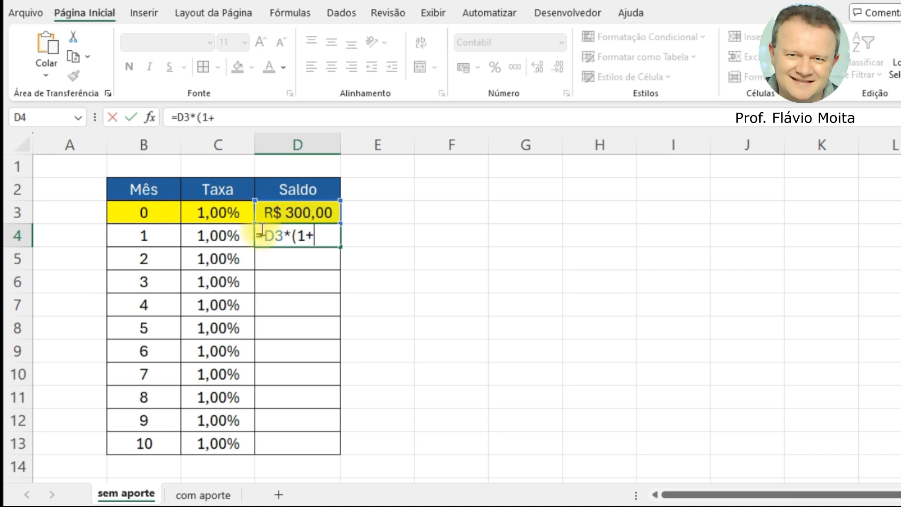
{"action": "left_click", "coordinate": [229, 235]}
{"action": "type", "text": ")"}
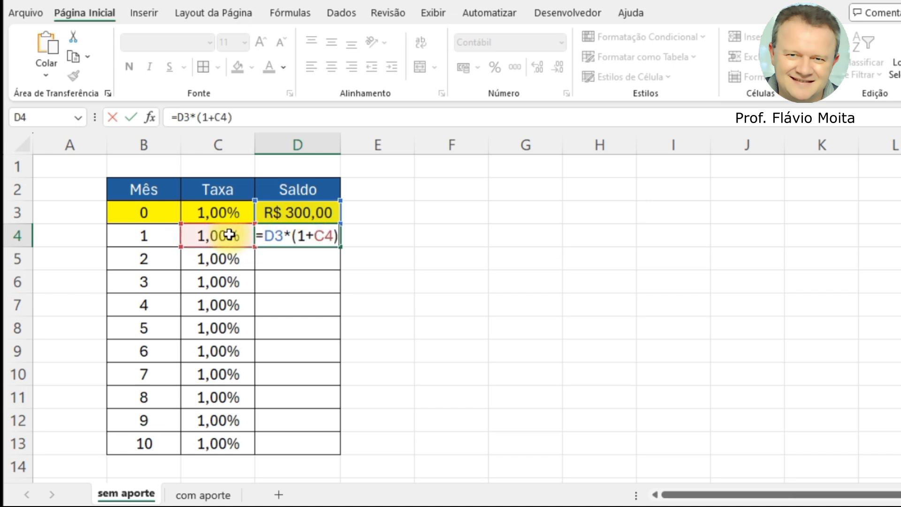
{"action": "key", "text": "Return"}
{"action": "key", "text": "Up"}
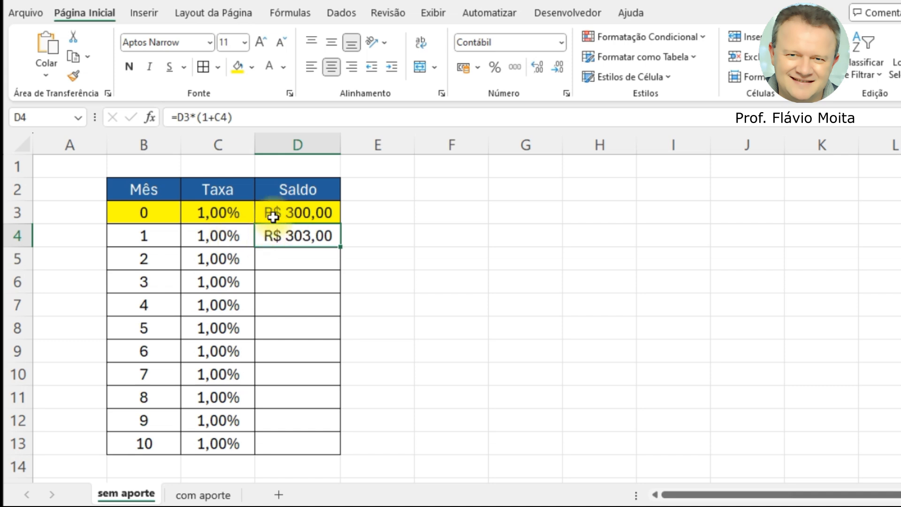
- Copy the balance formula from D4 down into D5 for month 2
{"action": "left_click", "coordinate": [211, 237]}
{"action": "left_click", "coordinate": [296, 218]}
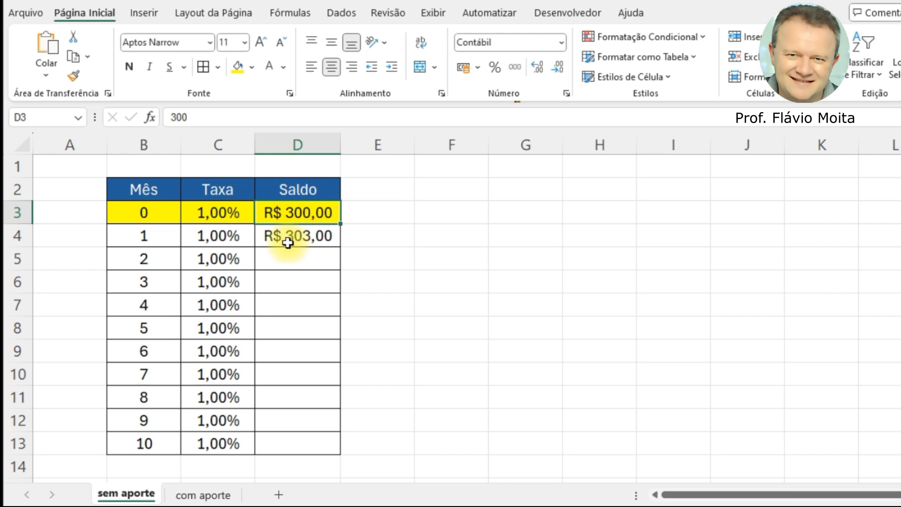
{"action": "left_click", "coordinate": [287, 237]}
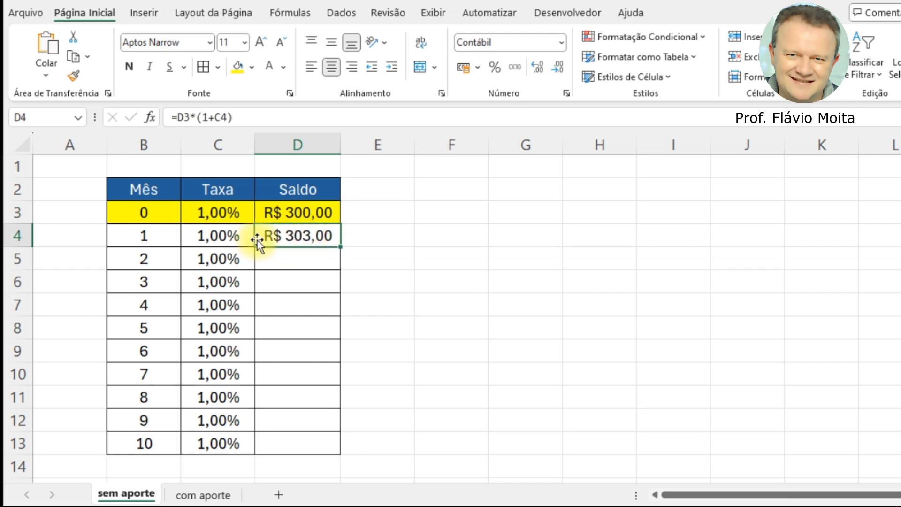
{"action": "left_click", "coordinate": [211, 238]}
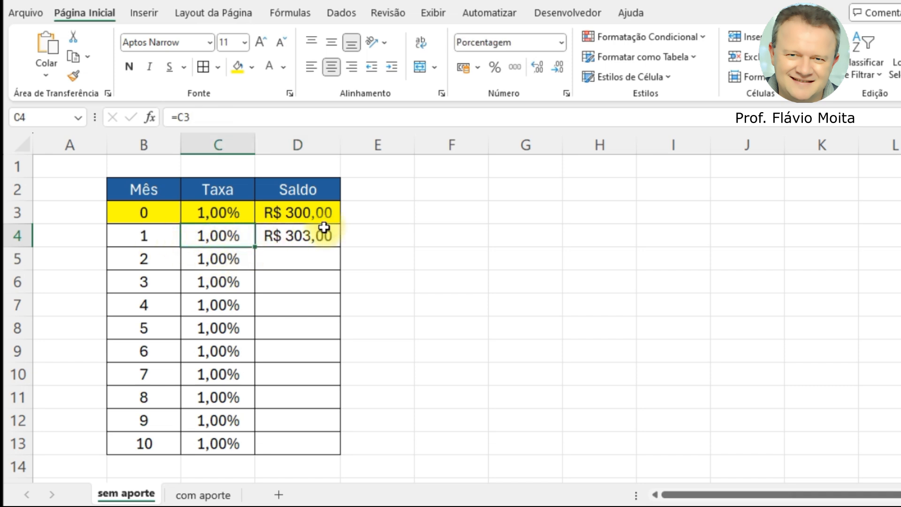
{"action": "left_click", "coordinate": [302, 240]}
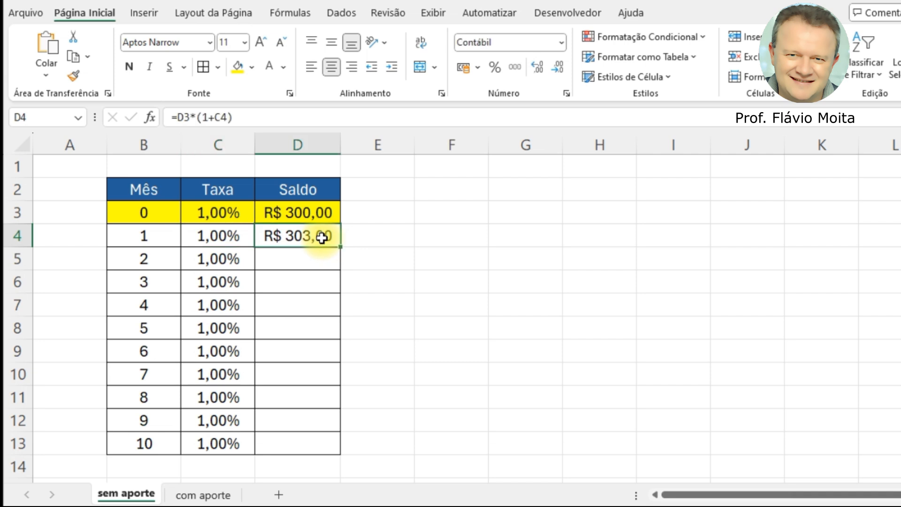
{"action": "left_click_drag", "start_coordinate": [339, 249], "coordinate": [346, 266]}
{"action": "left_click", "coordinate": [280, 257]}
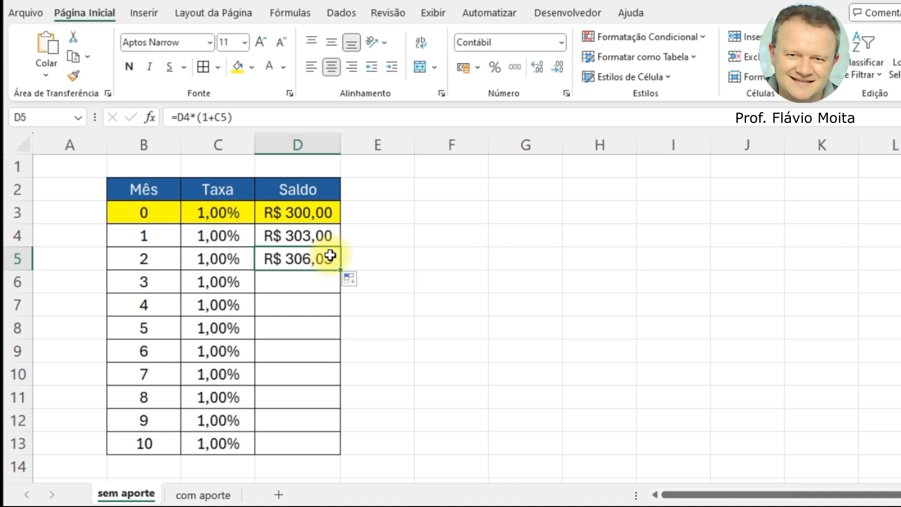
- Fill the balance formula from D5 down through D13
{"action": "left_click", "coordinate": [226, 256]}
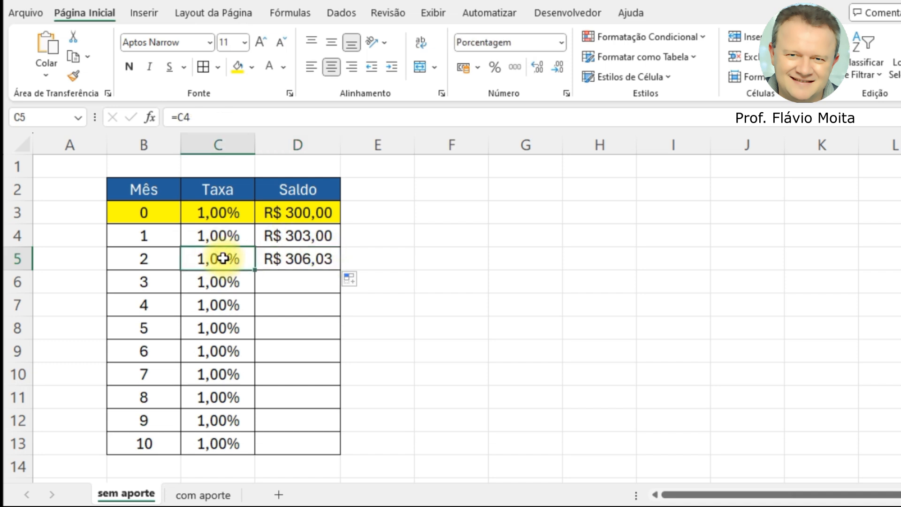
{"action": "left_click", "coordinate": [285, 237]}
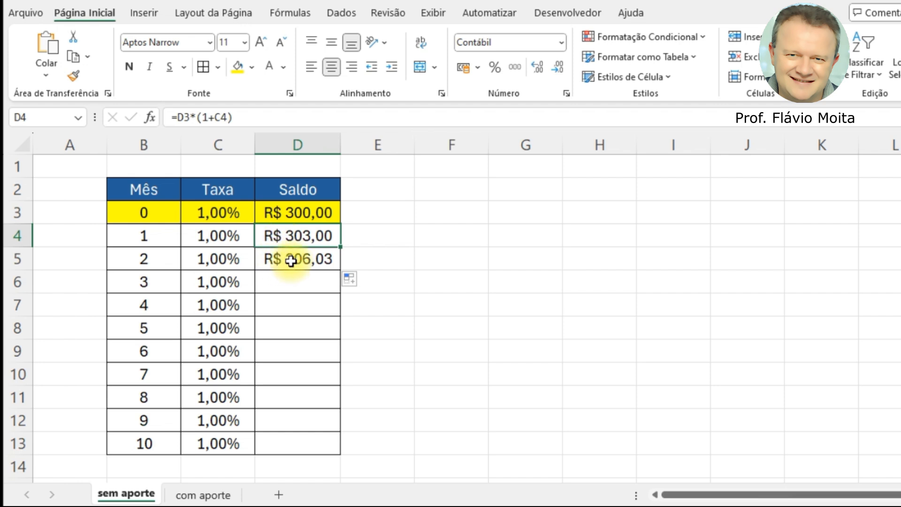
{"action": "left_click", "coordinate": [291, 261]}
{"action": "left_click", "coordinate": [244, 215]}
{"action": "left_click", "coordinate": [304, 209]}
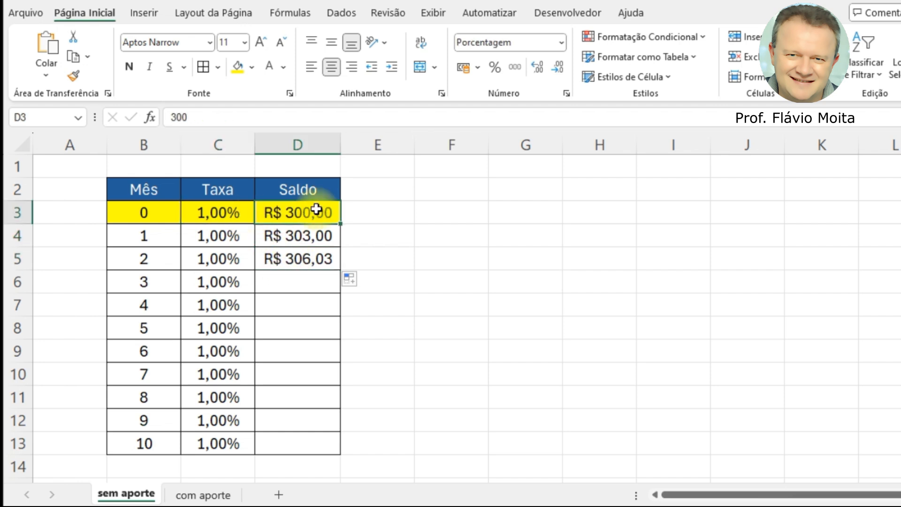
{"action": "left_click", "coordinate": [306, 260]}
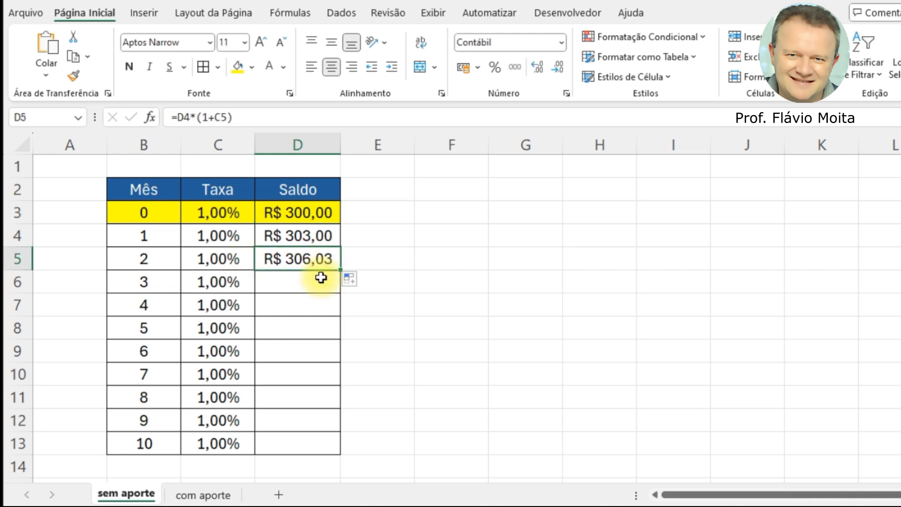
{"action": "left_click_drag", "start_coordinate": [341, 275], "coordinate": [337, 452]}
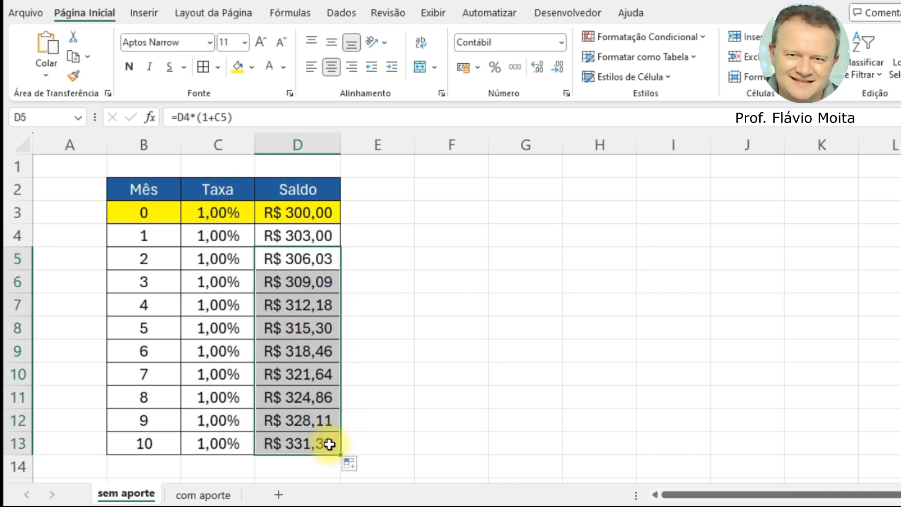
- Check the balance formulas for months 1 to 3, and set the month 0 rate in C3 to 2%
{"action": "left_click", "coordinate": [302, 235]}
{"action": "left_click", "coordinate": [298, 257]}
{"action": "left_click", "coordinate": [297, 284]}
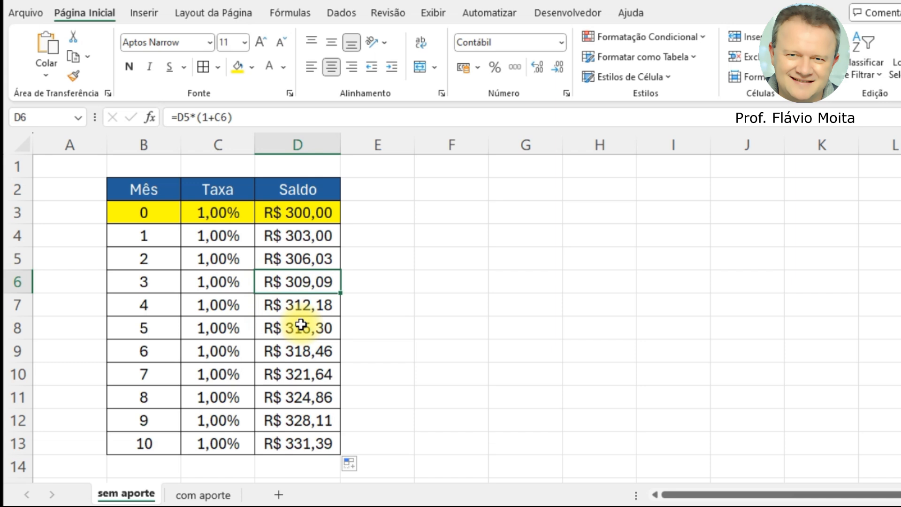
{"action": "left_click", "coordinate": [224, 214]}
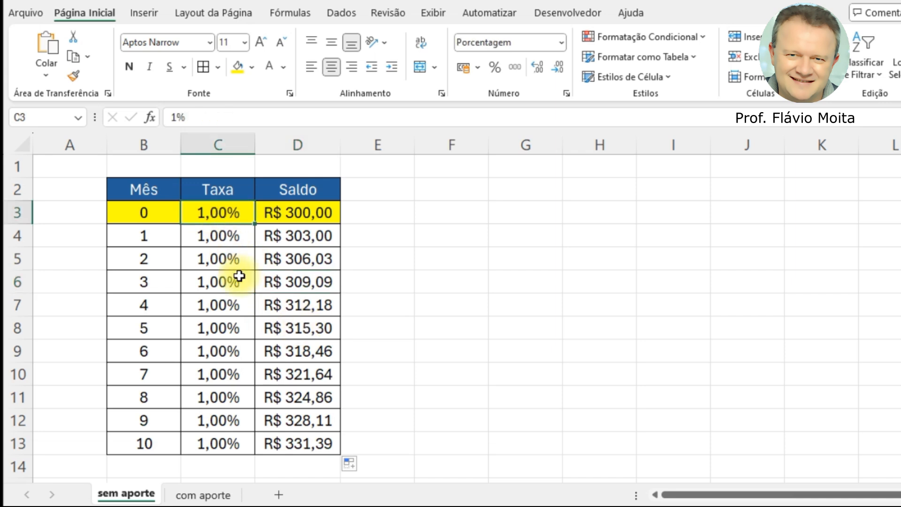
{"action": "type", "text": "2"}
{"action": "key", "text": "Return"}
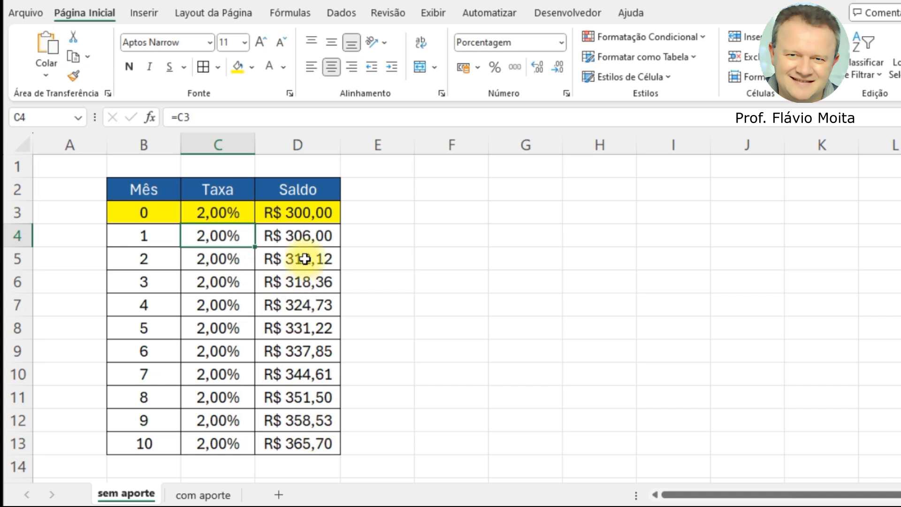
- Set the initial balance in D3 to 250
{"action": "left_click", "coordinate": [235, 213]}
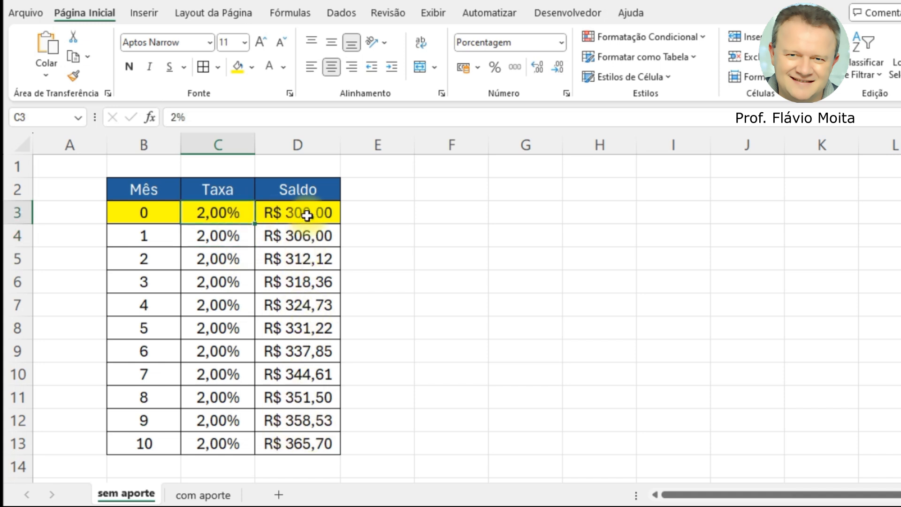
{"action": "left_click", "coordinate": [307, 215]}
{"action": "type", "text": "250"}
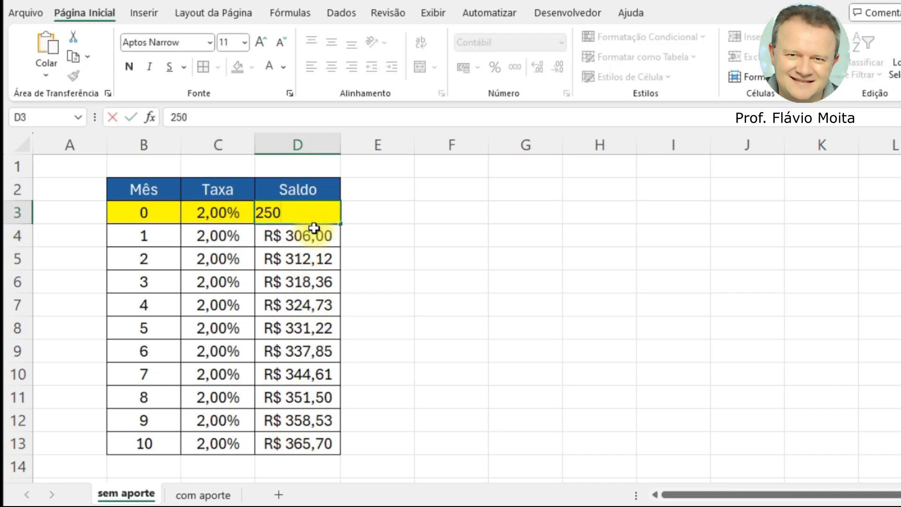
{"action": "key", "text": "Return"}
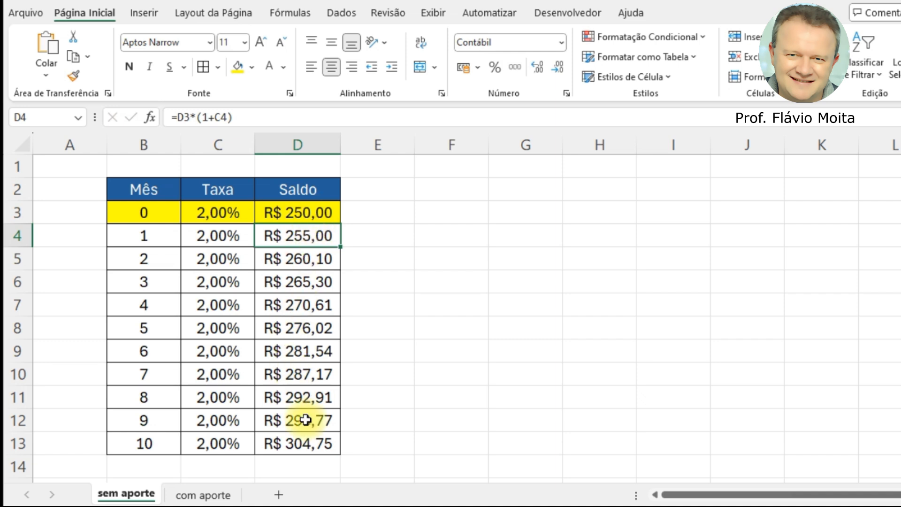
{"action": "left_click", "coordinate": [312, 359]}
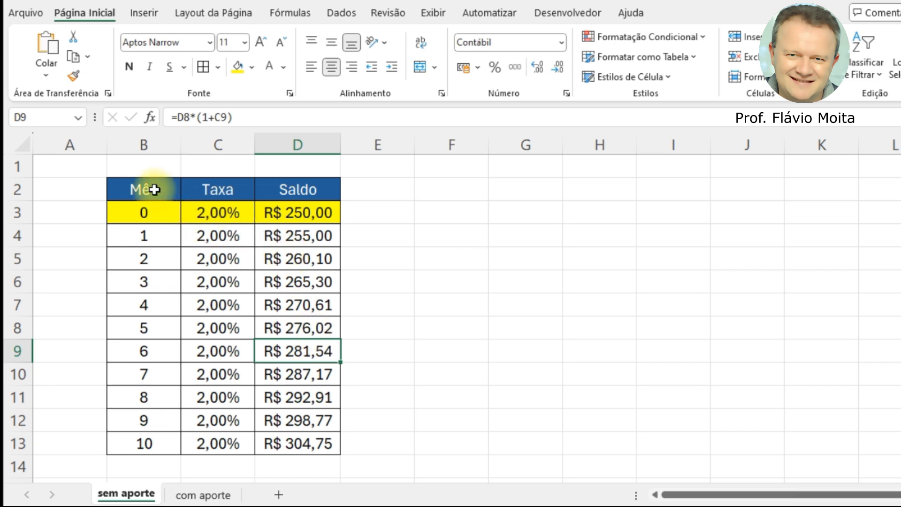
- Insert a line chart from the table B2:D13, shrink it and place it beside the table
{"action": "left_click_drag", "start_coordinate": [161, 191], "coordinate": [296, 443]}
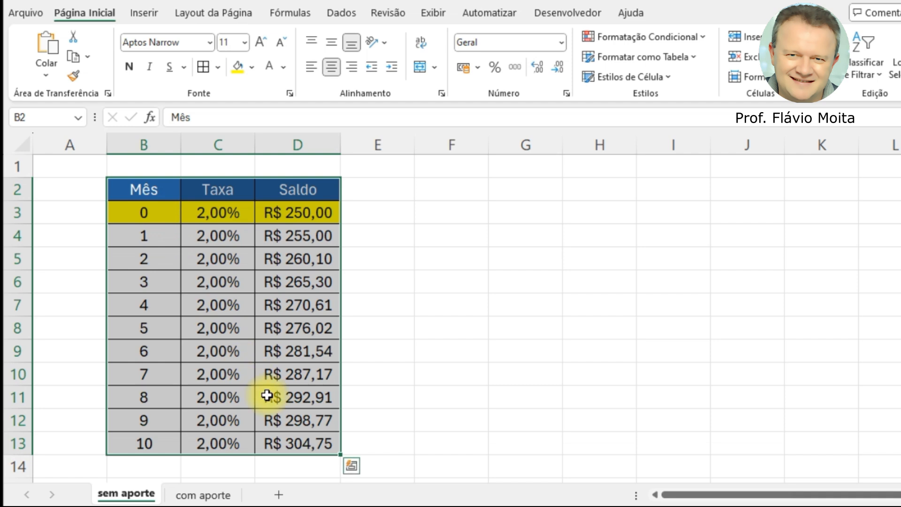
{"action": "left_click", "coordinate": [149, 13]}
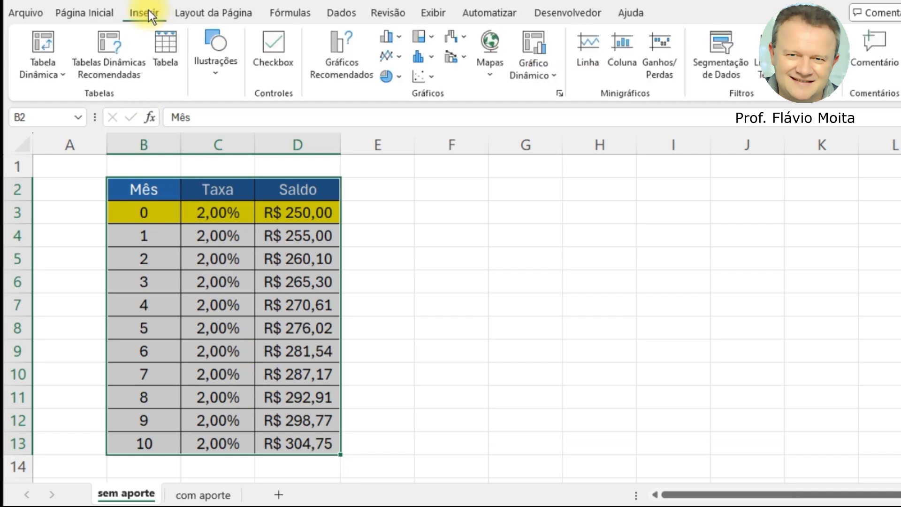
{"action": "left_click", "coordinate": [388, 58]}
{"action": "left_click", "coordinate": [387, 101]}
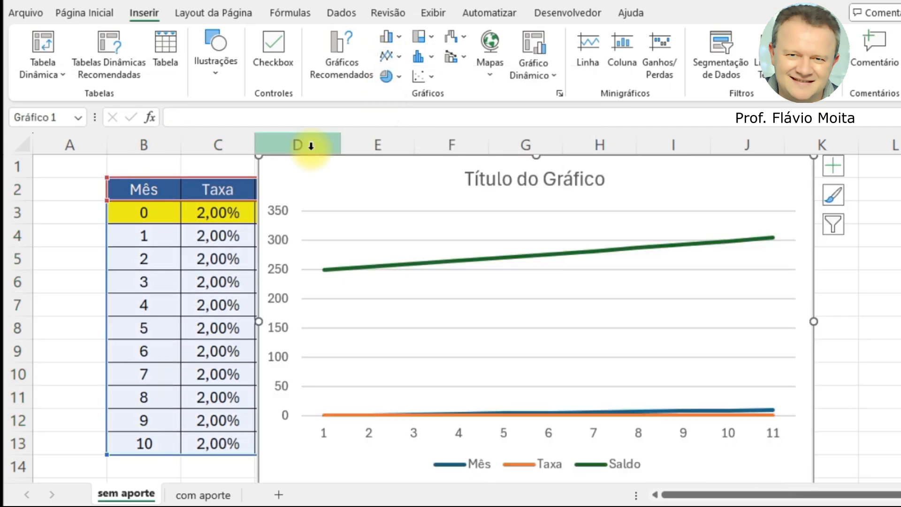
{"action": "left_click_drag", "start_coordinate": [258, 156], "coordinate": [386, 267]}
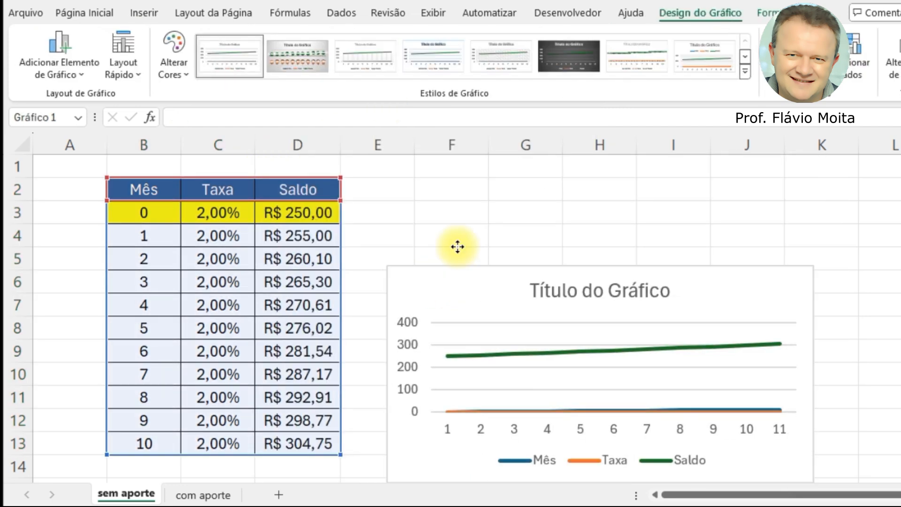
{"action": "left_click_drag", "start_coordinate": [458, 246], "coordinate": [443, 185]}
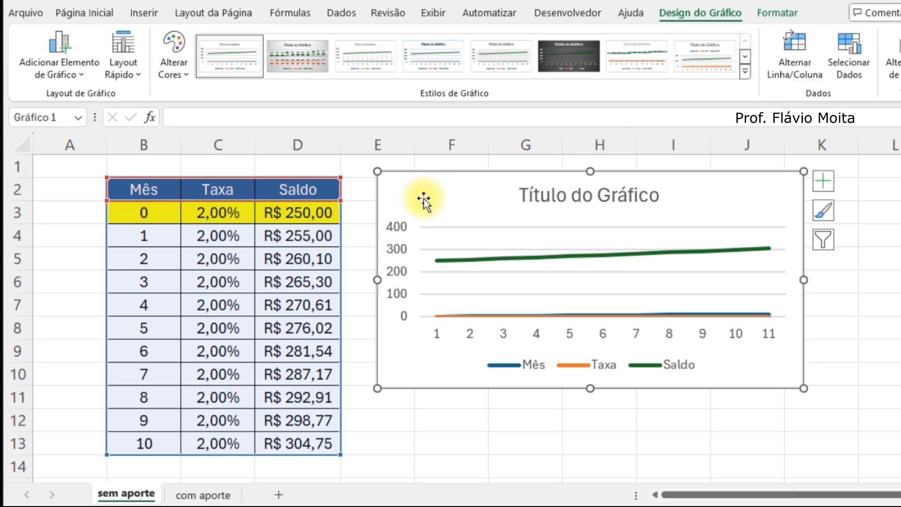
- Exclude the Mês and Taxa series from the chart so it plots only Saldo, and enlarge the chart
{"action": "left_click", "coordinate": [849, 59]}
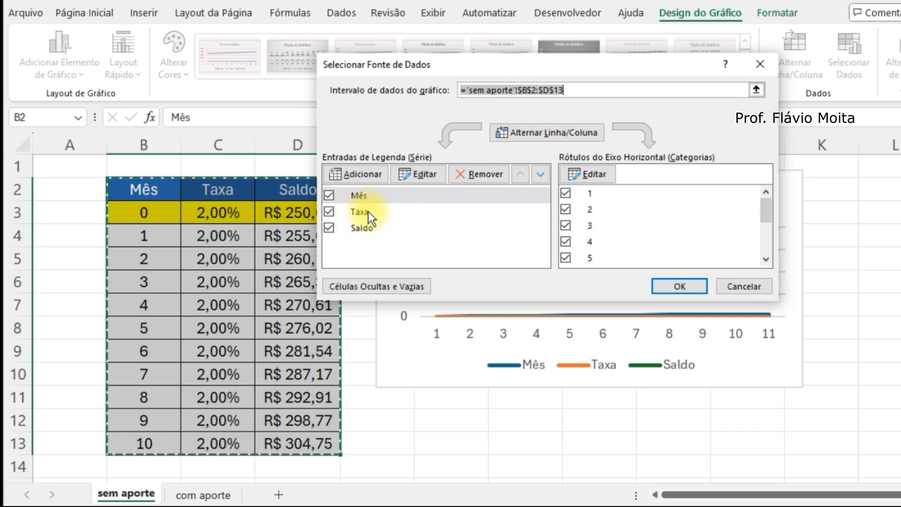
{"action": "left_click", "coordinate": [329, 195]}
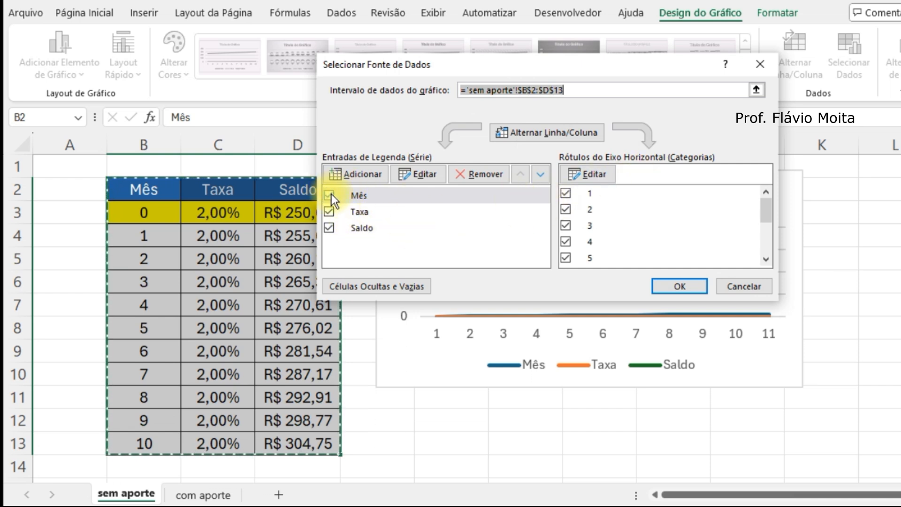
{"action": "left_click", "coordinate": [328, 210]}
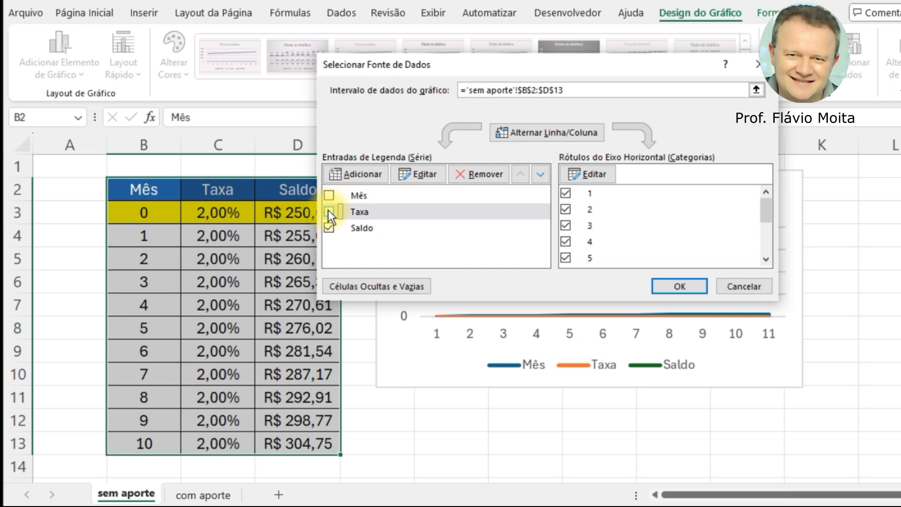
{"action": "left_click", "coordinate": [657, 290]}
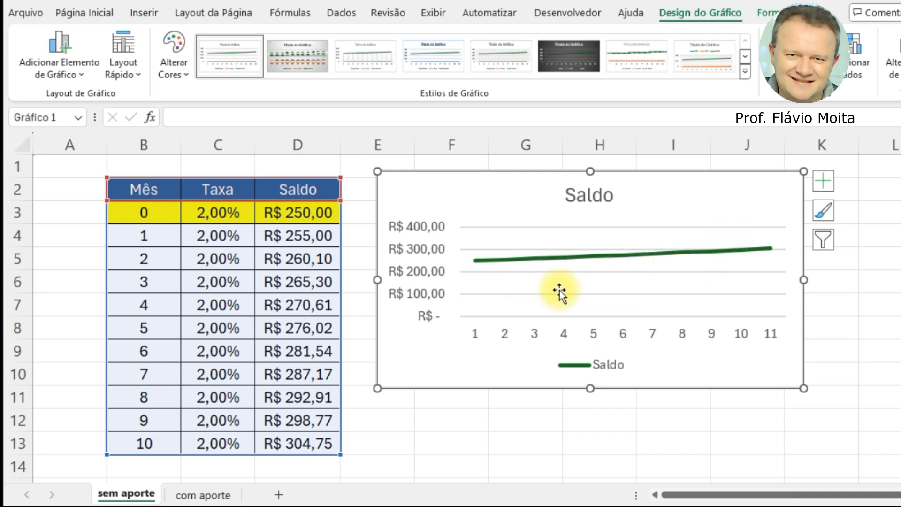
{"action": "left_click_drag", "start_coordinate": [804, 388], "coordinate": [845, 430]}
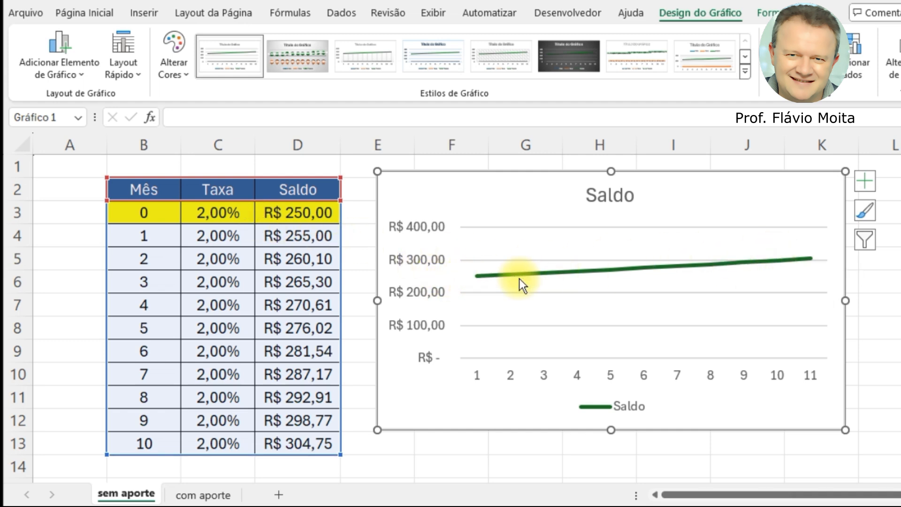
- Set the month 0 rate in C3 to 30%, and autofit column D to its balances
{"action": "left_click", "coordinate": [250, 214]}
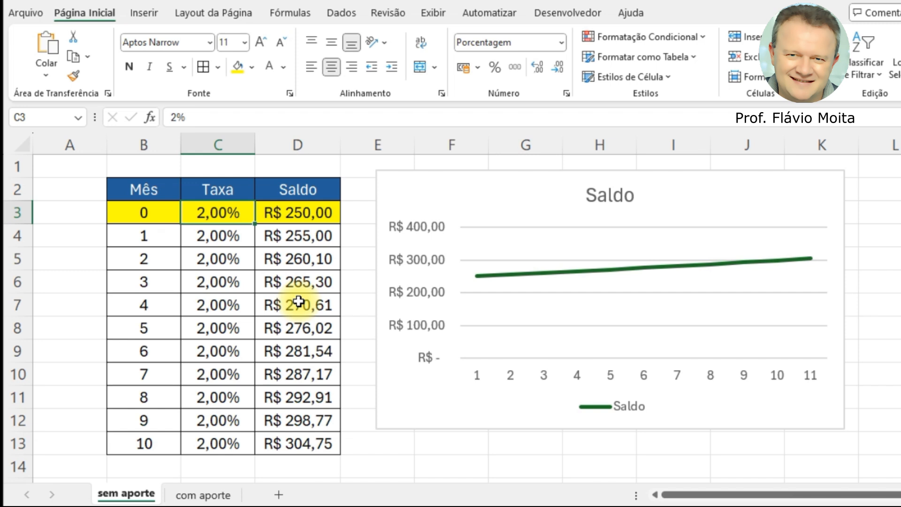
{"action": "type", "text": "30"}
{"action": "key", "text": "Return"}
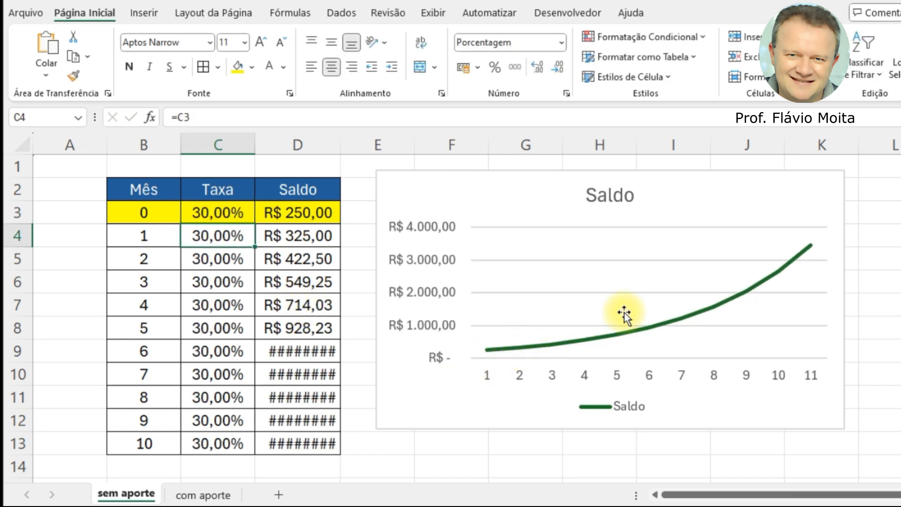
{"action": "double_click", "coordinate": [338, 141]}
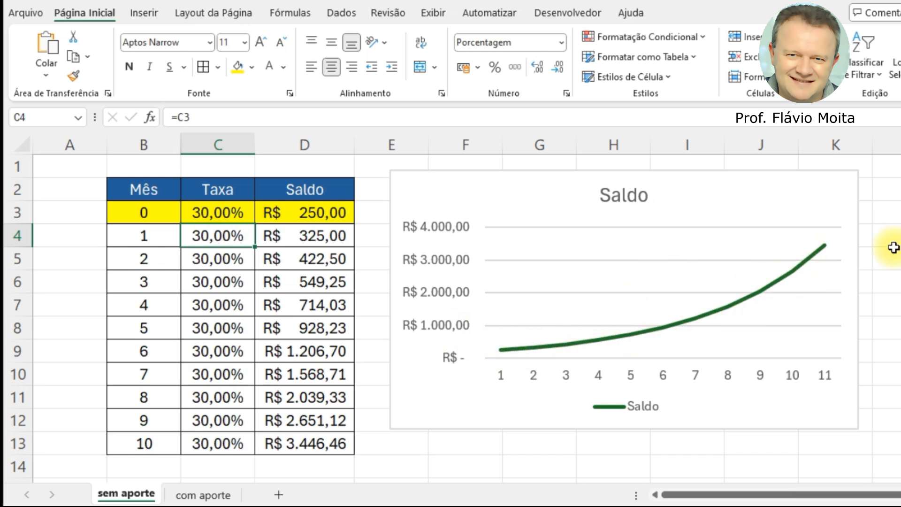
- Set the month 0 rate in C3 to 5%
{"action": "left_click", "coordinate": [214, 215]}
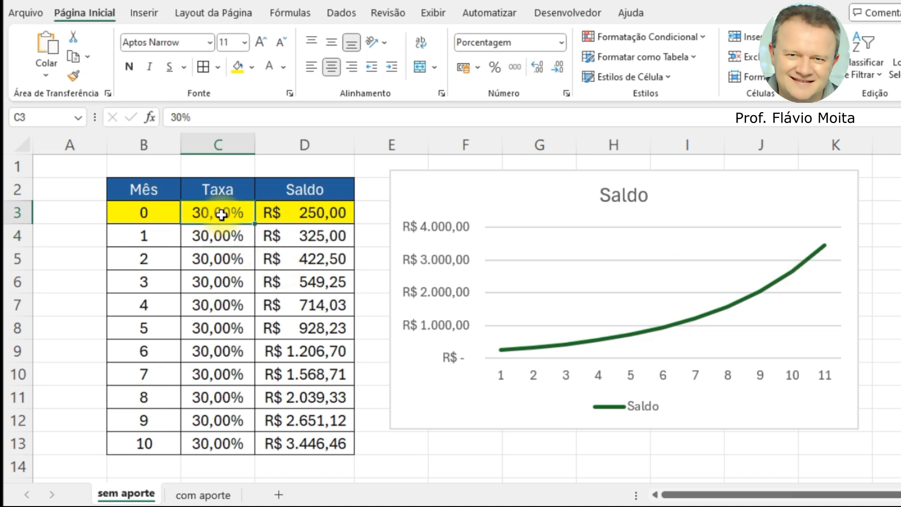
{"action": "type", "text": "5"}
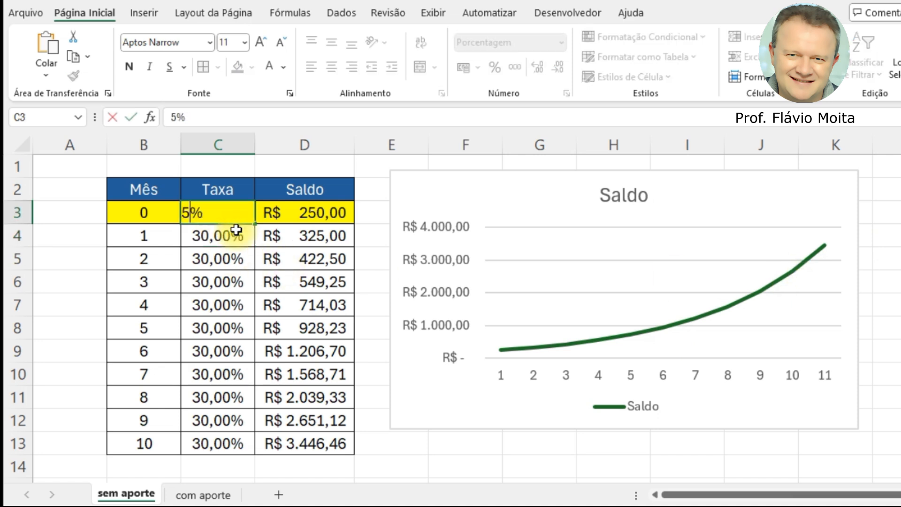
{"action": "key", "text": "Return"}
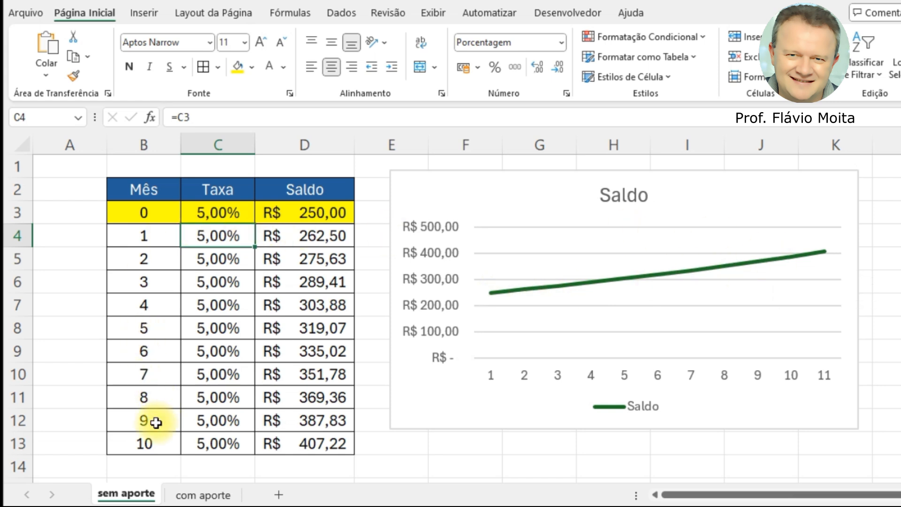
- Fill the month 10 row B13:D13 down to row 53 to extend the table through month 50
{"action": "left_click", "coordinate": [162, 442]}
{"action": "left_click_drag", "start_coordinate": [193, 442], "coordinate": [324, 441]}
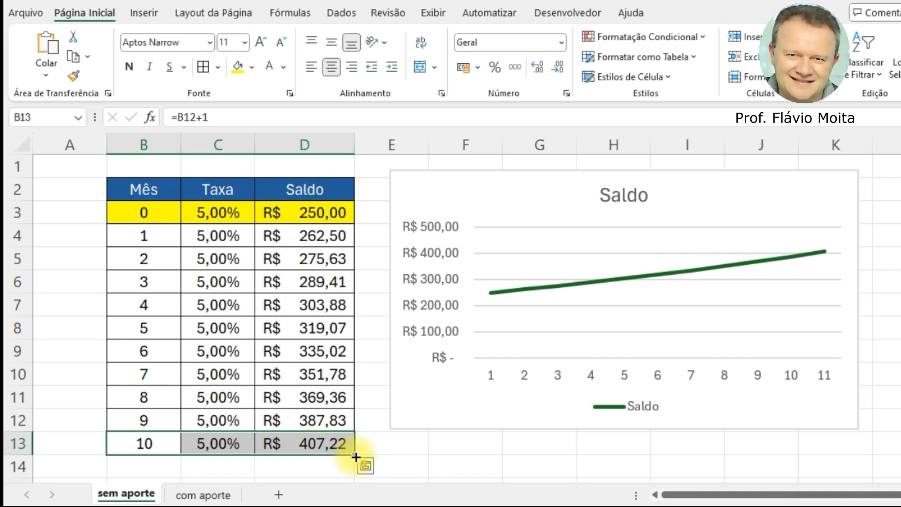
{"action": "left_click_drag", "start_coordinate": [356, 458], "coordinate": [346, 489]}
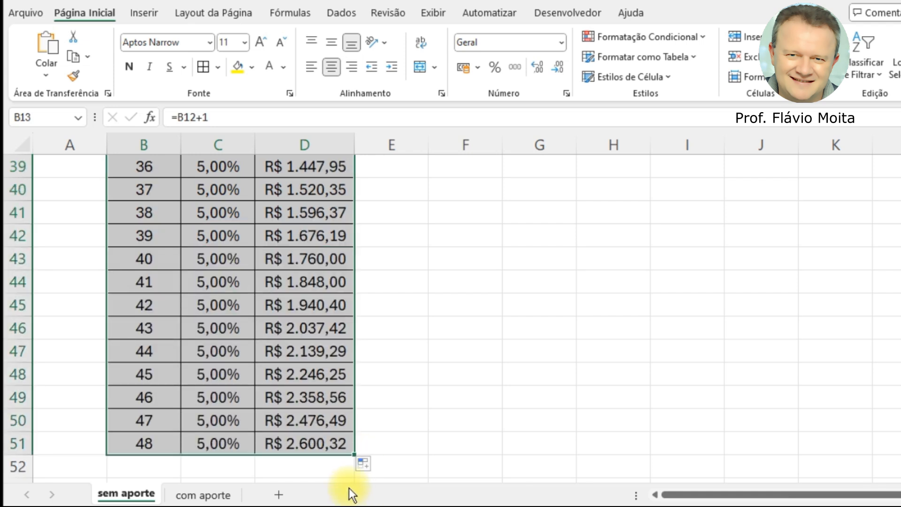
{"action": "left_click_drag", "start_coordinate": [353, 458], "coordinate": [359, 477]}
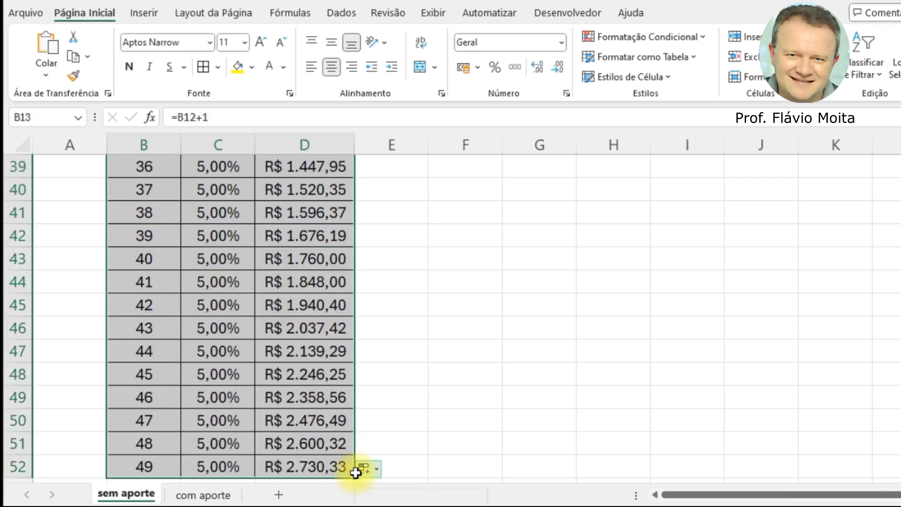
{"action": "scroll", "coordinate": [357, 469], "scroll_direction": "down", "scroll_amount": 1}
{"action": "left_click_drag", "start_coordinate": [357, 409], "coordinate": [347, 424]}
{"action": "scroll", "coordinate": [346, 418], "scroll_direction": "up", "scroll_amount": 5}
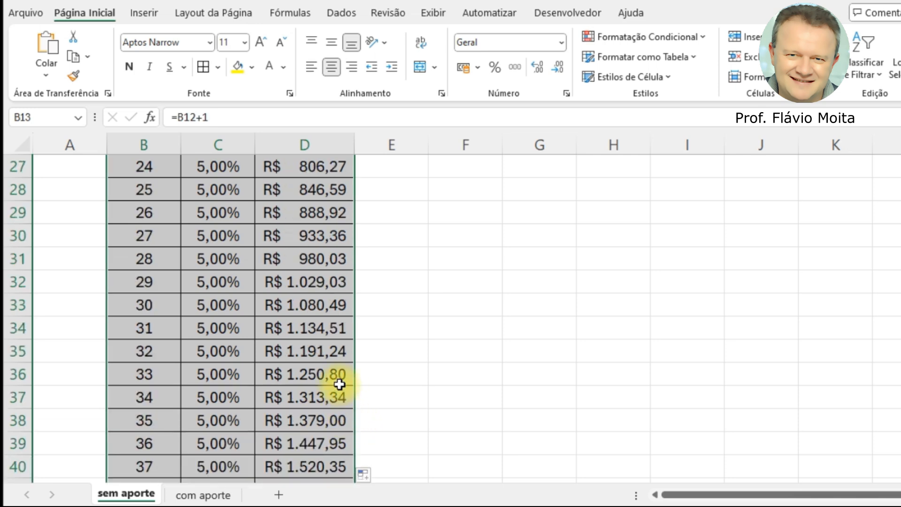
- Extend the Saldo chart's source data range down to row 53 to include month 50
{"action": "left_click", "coordinate": [339, 383]}
{"action": "key", "text": "ctrl+Up"}
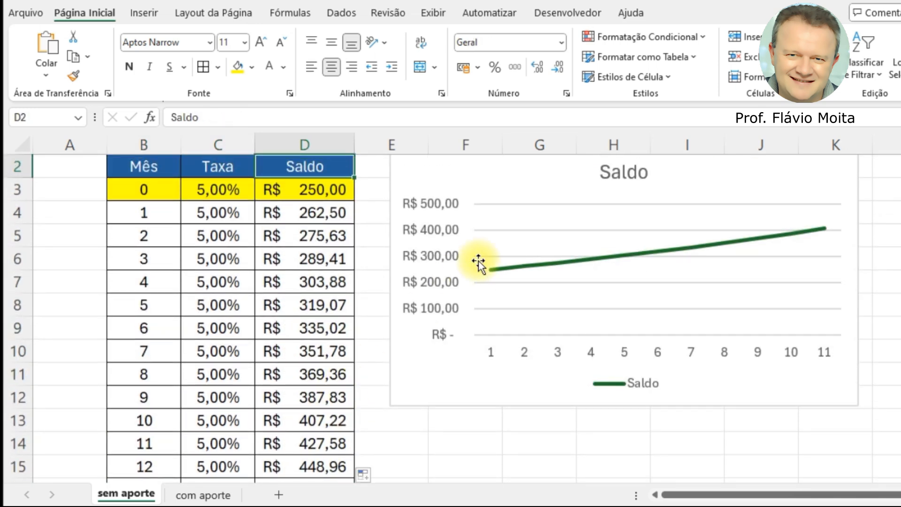
{"action": "left_click", "coordinate": [437, 176]}
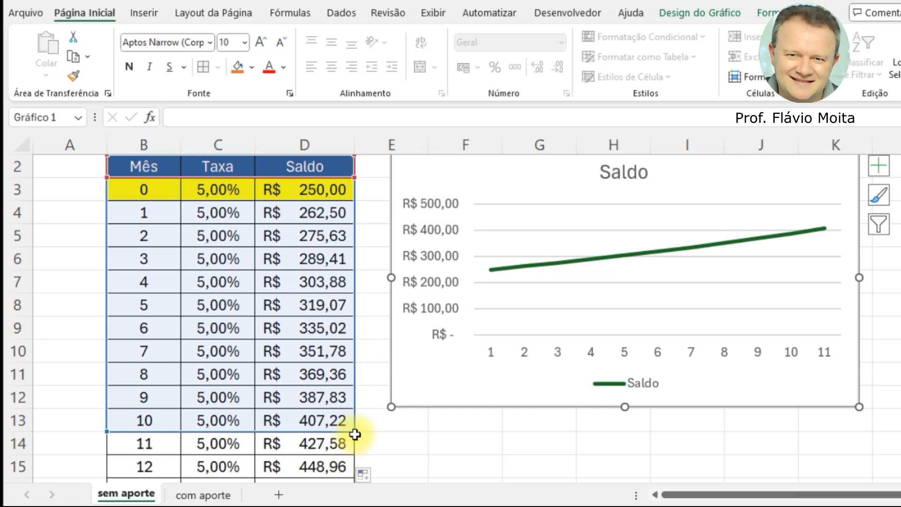
{"action": "left_click_drag", "start_coordinate": [354, 430], "coordinate": [368, 221]}
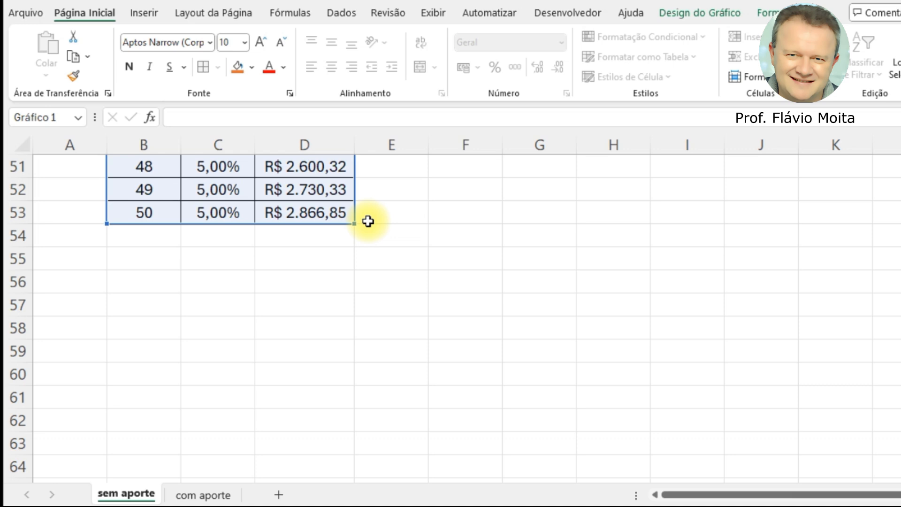
{"action": "scroll", "coordinate": [384, 233], "scroll_direction": "up", "scroll_amount": 17}
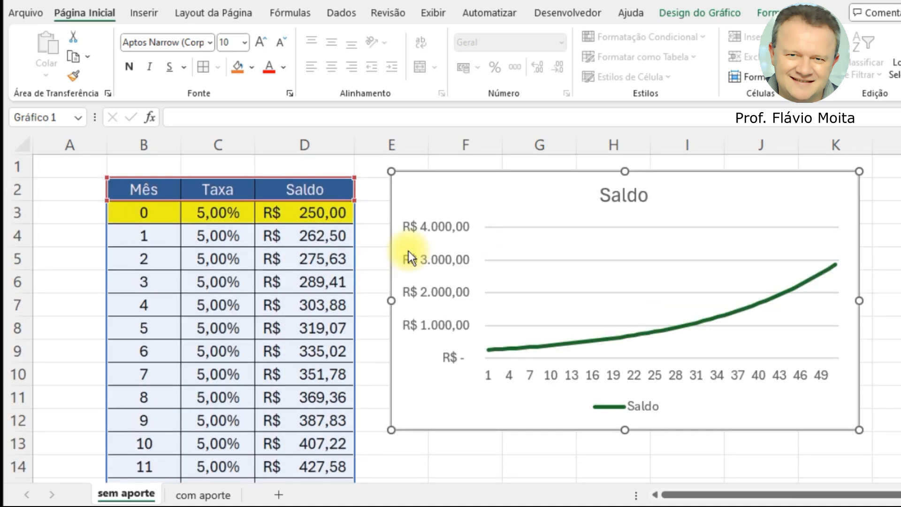
{"action": "left_click", "coordinate": [604, 300]}
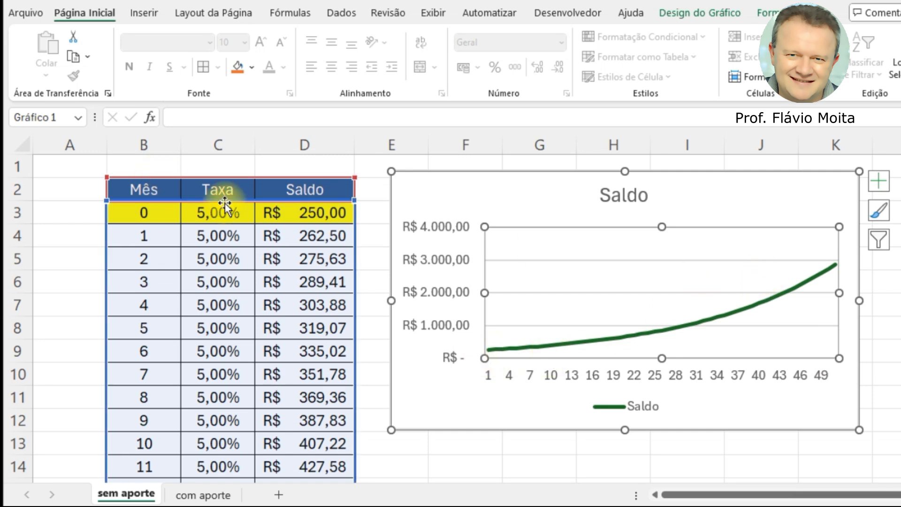
- Set the month 0 rate in C3 to 10%
{"action": "left_click", "coordinate": [244, 217]}
{"action": "type", "text": "10"}
{"action": "key", "text": "Return"}
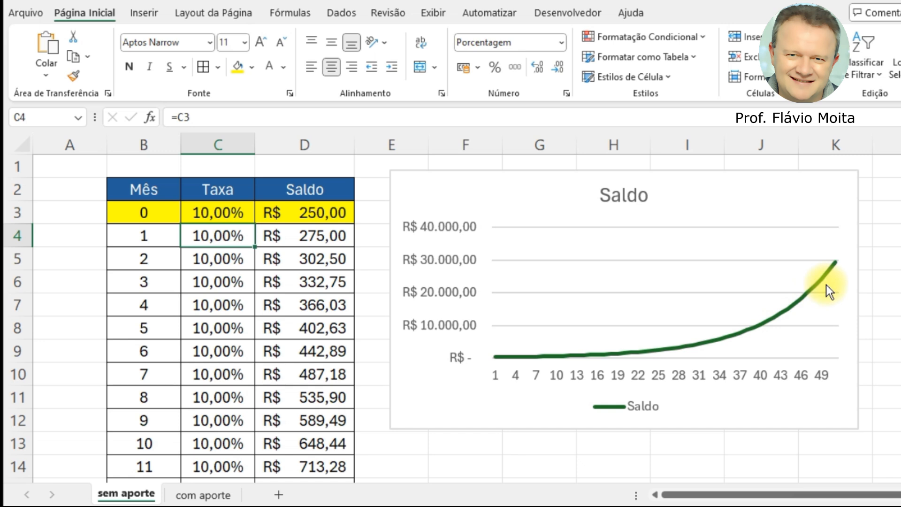
{"action": "left_click", "coordinate": [155, 209]}
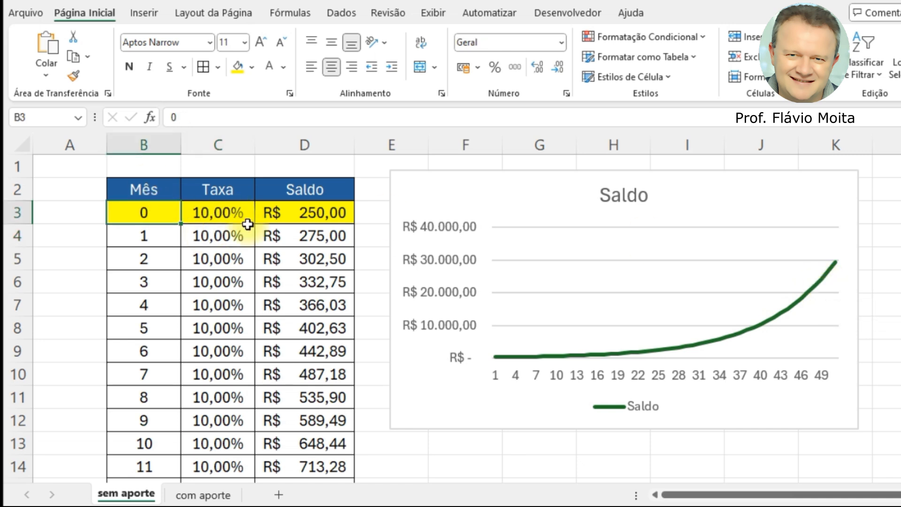
{"action": "left_click", "coordinate": [285, 217]}
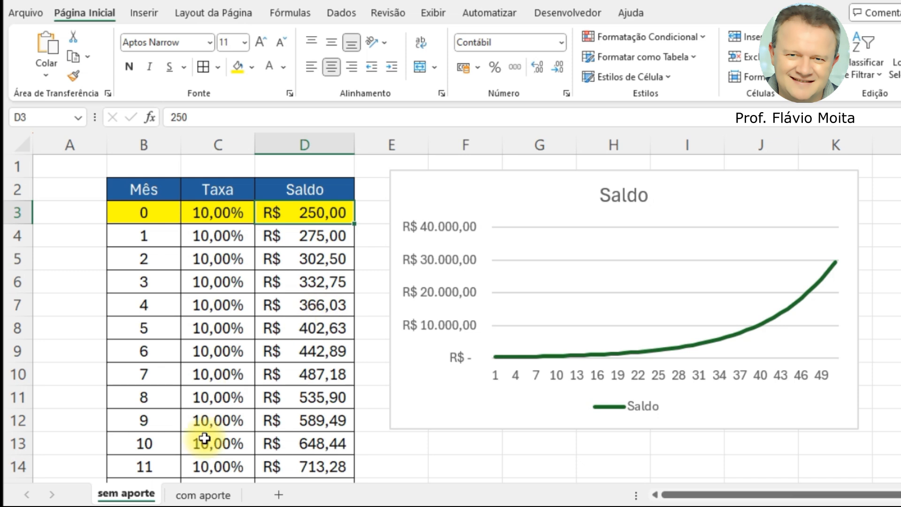
- On the com aporte sheet, enter the headers Mês in B2 and Taxa in C2
{"action": "left_click", "coordinate": [184, 496]}
{"action": "left_click", "coordinate": [290, 256]}
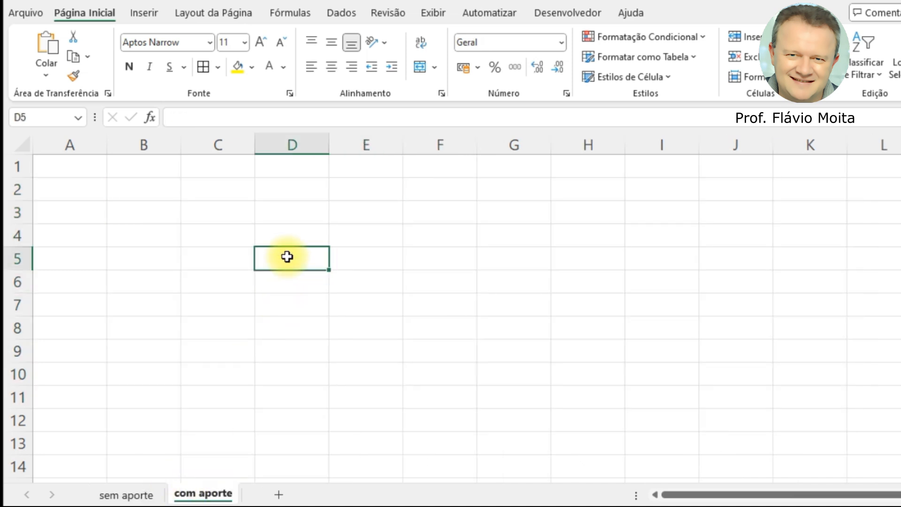
{"action": "left_click", "coordinate": [150, 198]}
{"action": "type", "text": "M"}
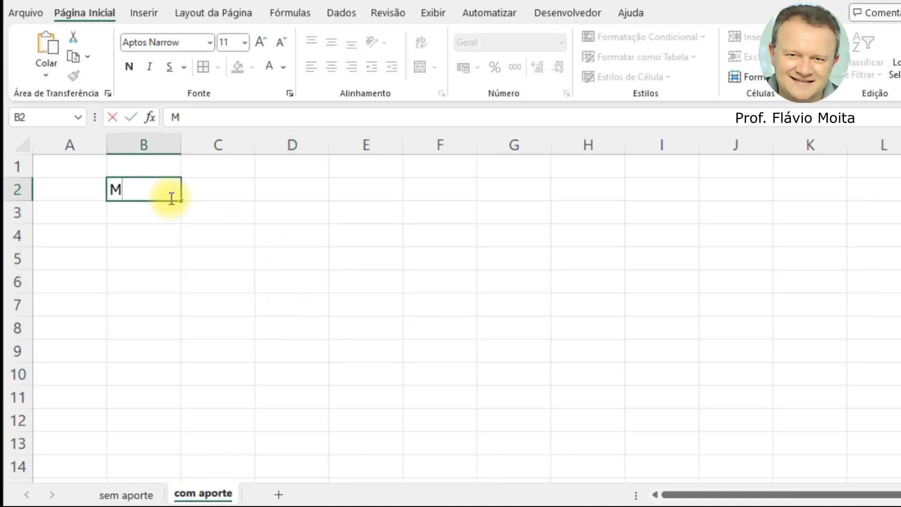
{"action": "type", "text": "}s"}
{"action": "key", "text": "Return"}
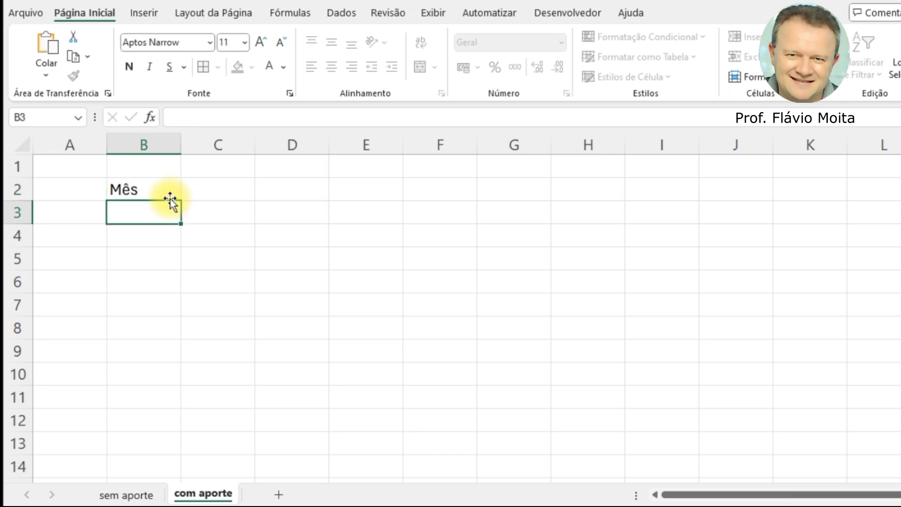
{"action": "key", "text": "Up"}
{"action": "key", "text": "Right"}
{"action": "type", "text": "Tax"}
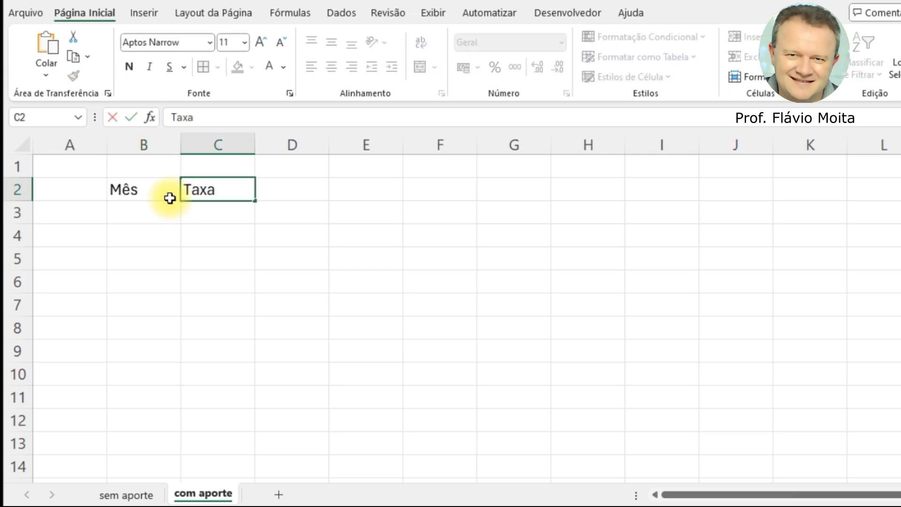
{"action": "type", "text": "a"}
{"action": "key", "text": "Tab"}
- Add the headers Aporte in D2 and Saldo in E2
{"action": "type", "text": "A"}
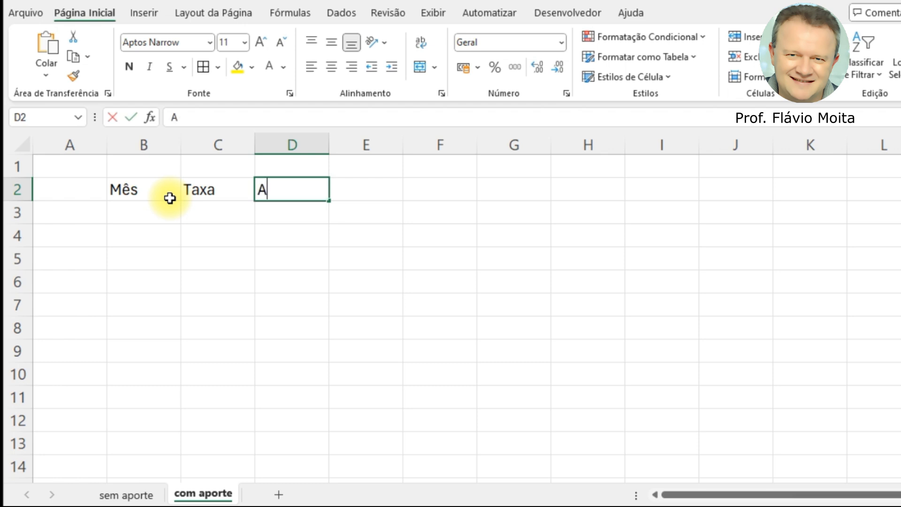
{"action": "type", "text": "porte"}
{"action": "key", "text": "Return"}
{"action": "key", "text": "Up"}
{"action": "key", "text": "Tab"}
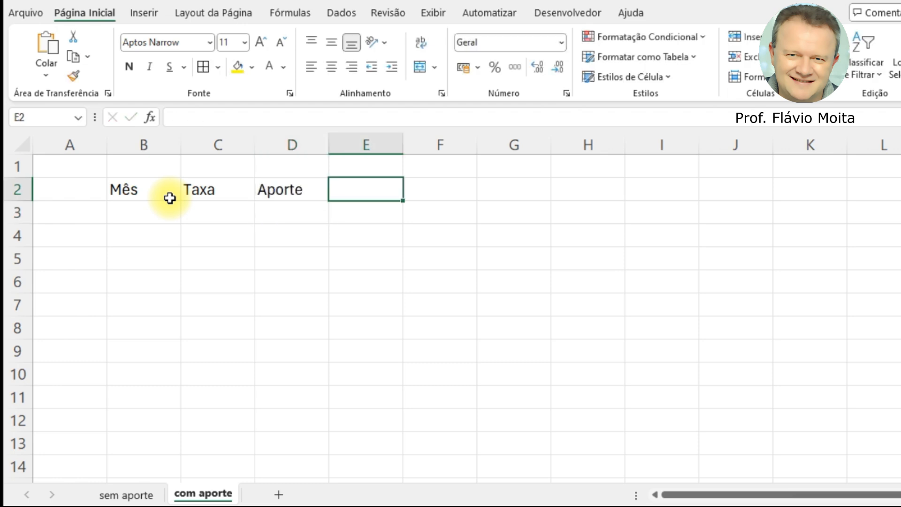
{"action": "type", "text": "Saldo"}
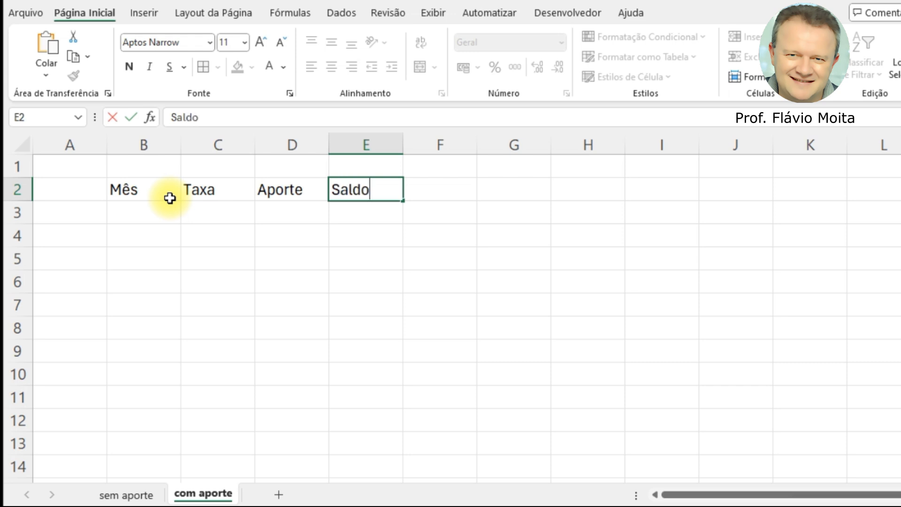
{"action": "key", "text": "Return"}
- Fill in the month 0 row with 0 in B3, 1% in C3, 200 in D3 and the formula =D3 in E3
{"action": "left_click", "coordinate": [170, 217]}
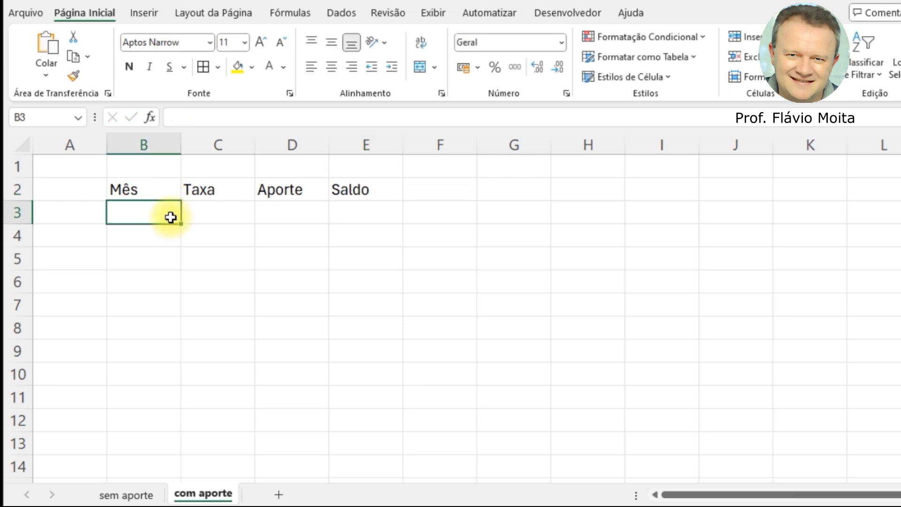
{"action": "type", "text": "0"}
{"action": "key", "text": "Tab"}
{"action": "type", "text": "1"}
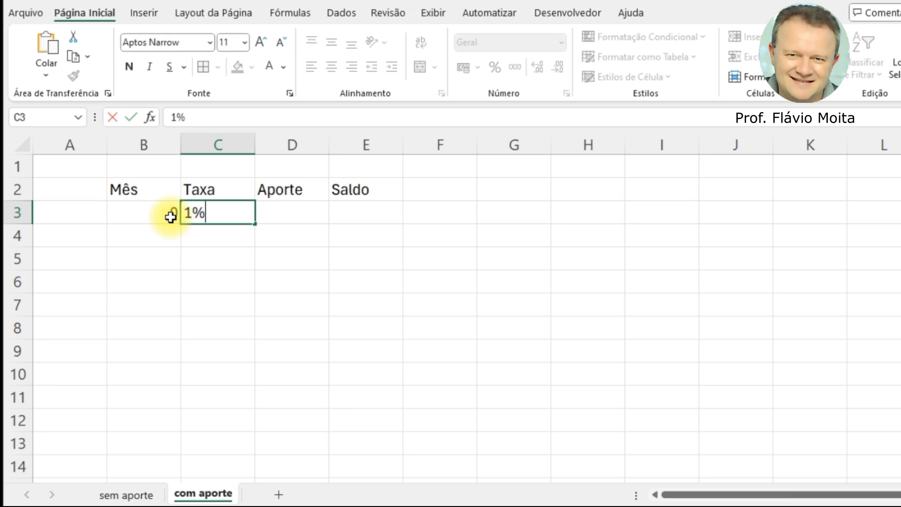
{"action": "type", "text": "%"}
{"action": "key", "text": "Tab"}
{"action": "type", "text": "200"}
{"action": "key", "text": "Tab"}
{"action": "type", "text": "="}
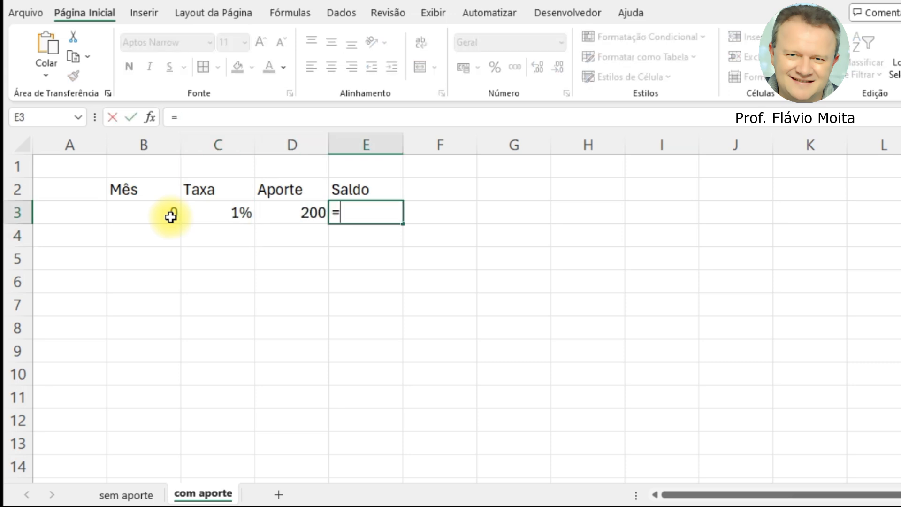
{"action": "key", "text": "Left"}
{"action": "key", "text": "Return"}
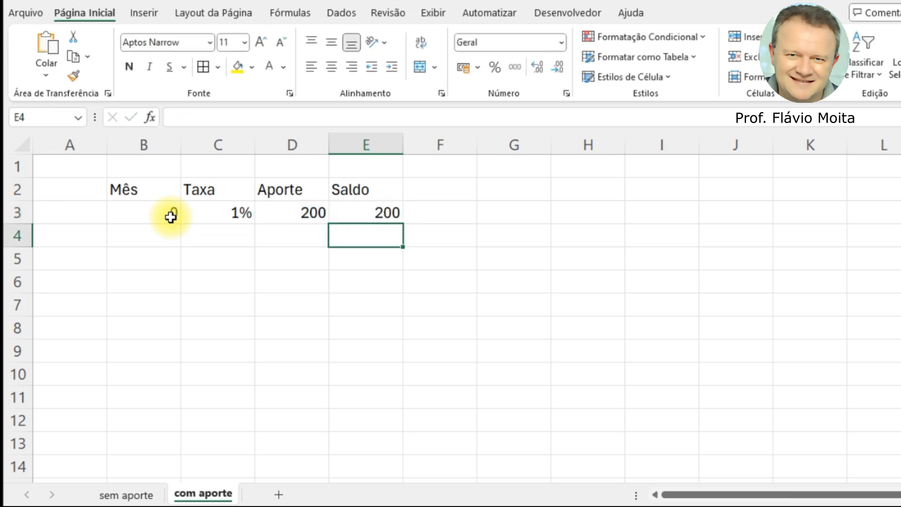
{"action": "left_click", "coordinate": [274, 217]}
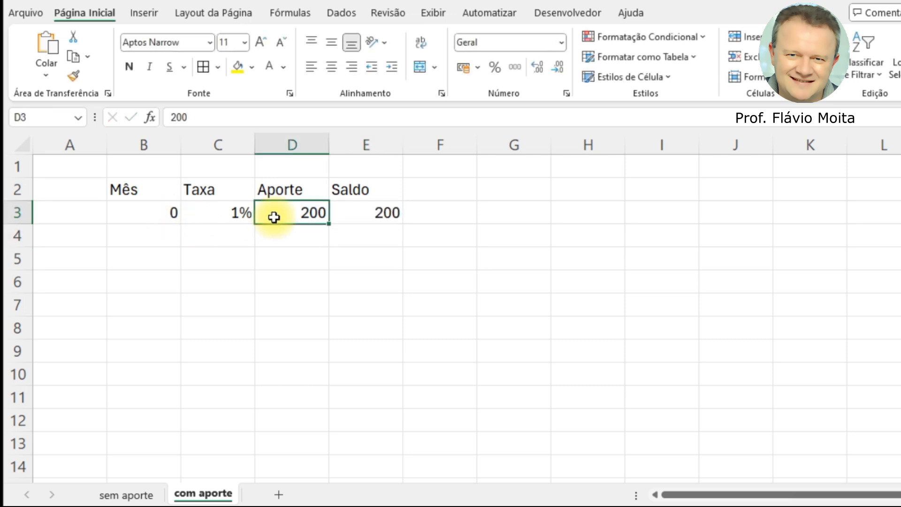
- Apply all borders and centre alignment to the table range B2:E12
{"action": "left_click_drag", "start_coordinate": [346, 390], "coordinate": [356, 420]}
{"action": "left_click", "coordinate": [203, 66]}
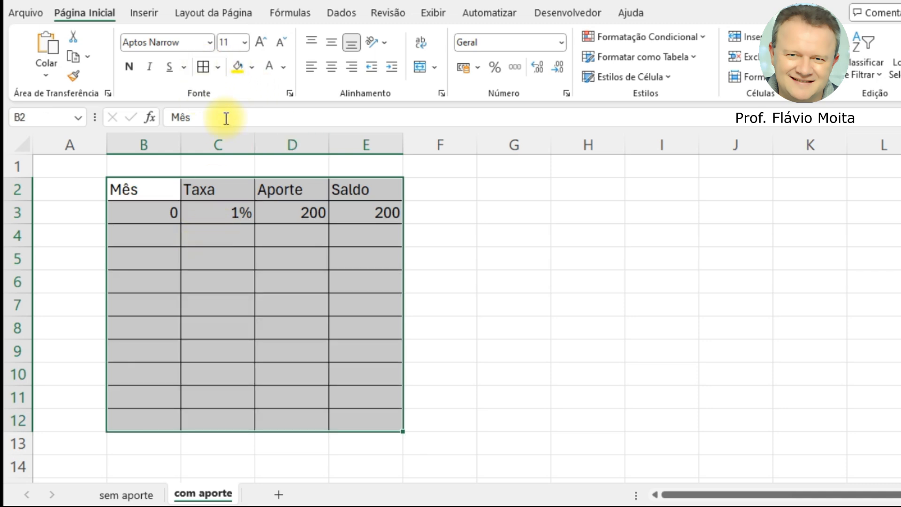
{"action": "left_click", "coordinate": [333, 66]}
{"action": "left_click", "coordinate": [235, 261]}
- Fill the header row B2:E2 with dark blue and the month 0 row B3:E3 with yellow
{"action": "left_click_drag", "start_coordinate": [140, 190], "coordinate": [359, 183]}
{"action": "left_click", "coordinate": [252, 66]}
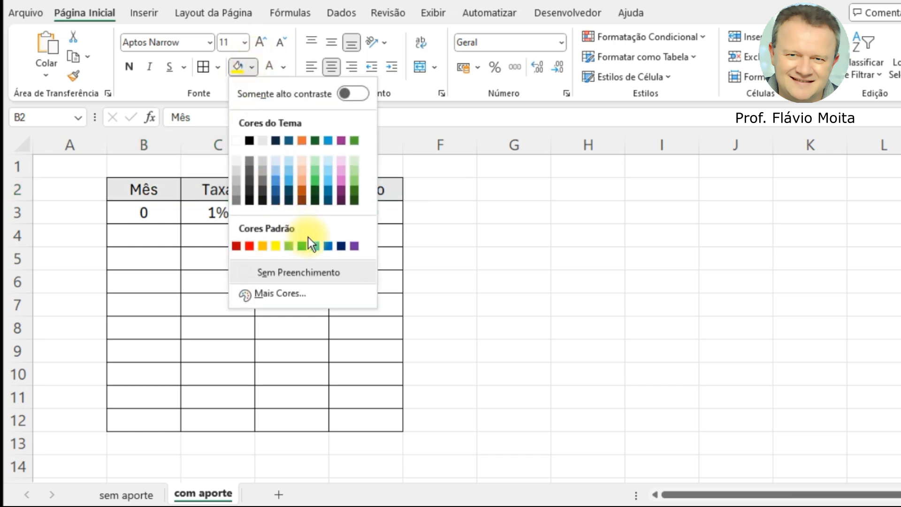
{"action": "left_click", "coordinate": [277, 192]}
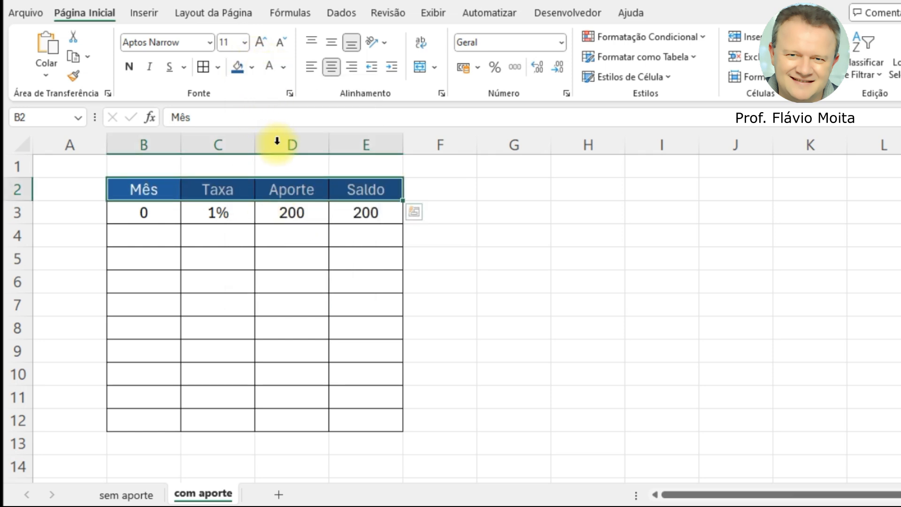
{"action": "left_click_drag", "start_coordinate": [148, 213], "coordinate": [396, 212]}
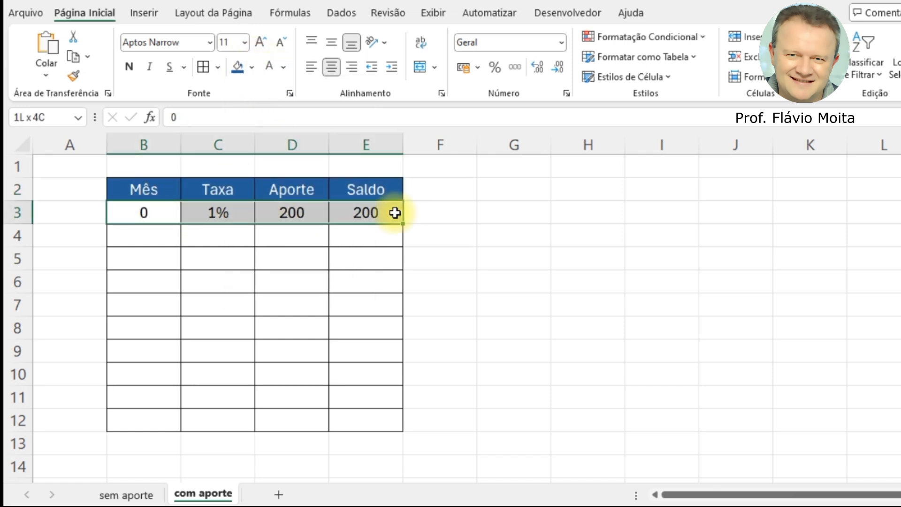
{"action": "left_click", "coordinate": [255, 67]}
{"action": "left_click", "coordinate": [277, 247]}
{"action": "left_click", "coordinate": [281, 258]}
- Format D3:E12 as accounting currency and the Taxa cells C3:C12 as percentages with two decimals
{"action": "left_click_drag", "start_coordinate": [285, 216], "coordinate": [362, 417]}
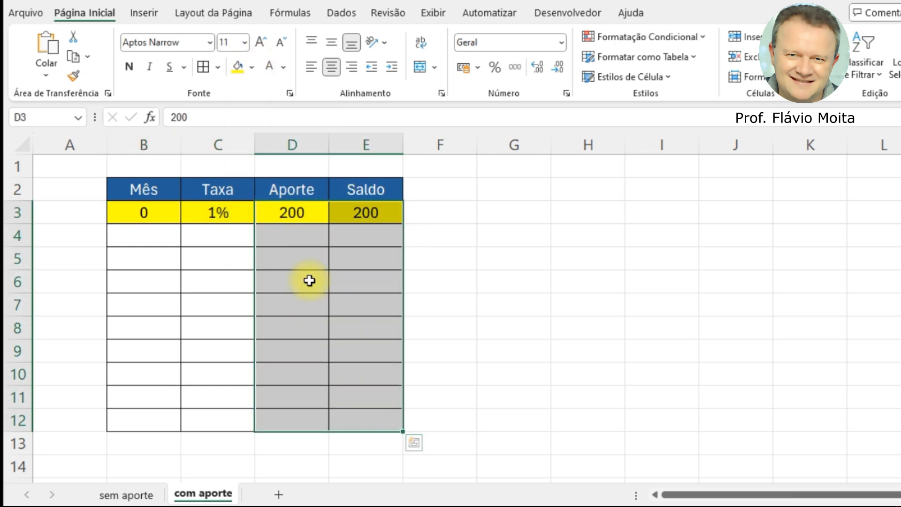
{"action": "left_click", "coordinate": [464, 68]}
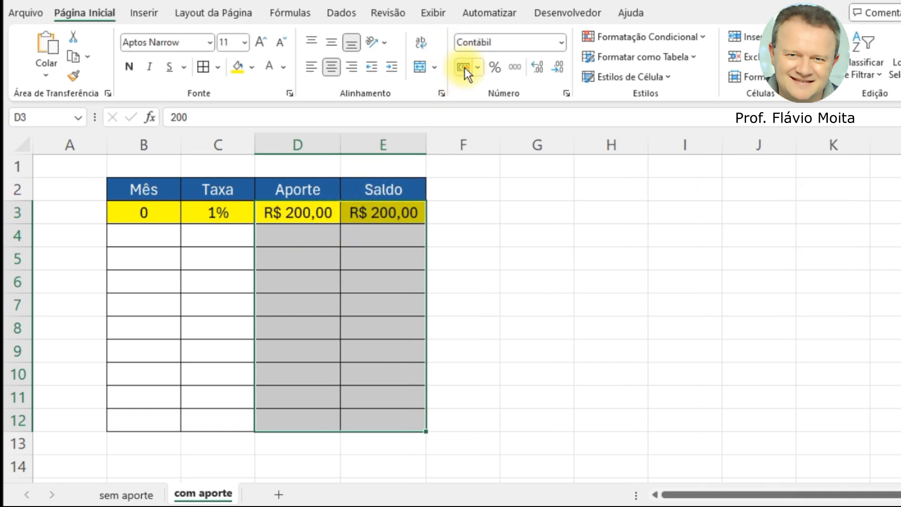
{"action": "left_click", "coordinate": [352, 261]}
{"action": "left_click", "coordinate": [216, 221]}
{"action": "left_click_drag", "start_coordinate": [217, 235], "coordinate": [218, 419]}
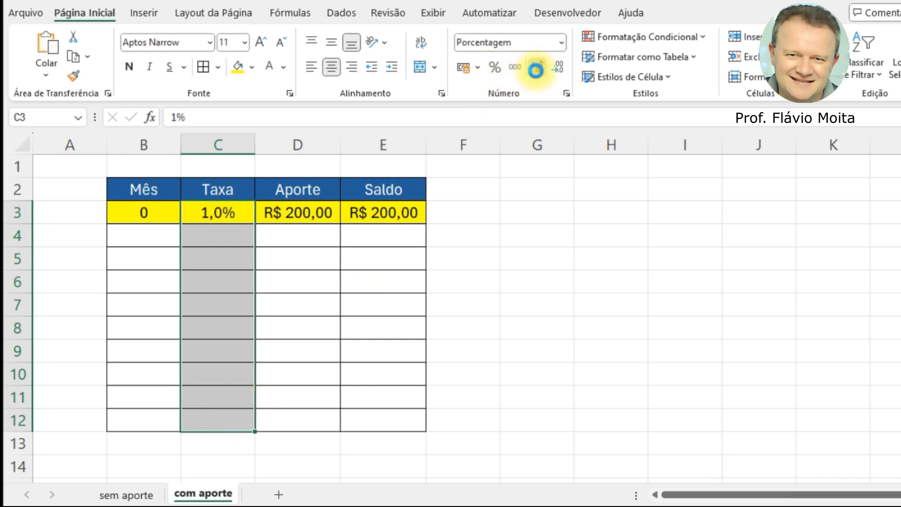
{"action": "left_click_drag", "start_coordinate": [144, 213], "coordinate": [198, 409]}
{"action": "left_click", "coordinate": [331, 68]}
- Enter =B3+1 in B4 and fill the months down to 10, extending the bordered table to row 13
{"action": "left_click", "coordinate": [171, 240]}
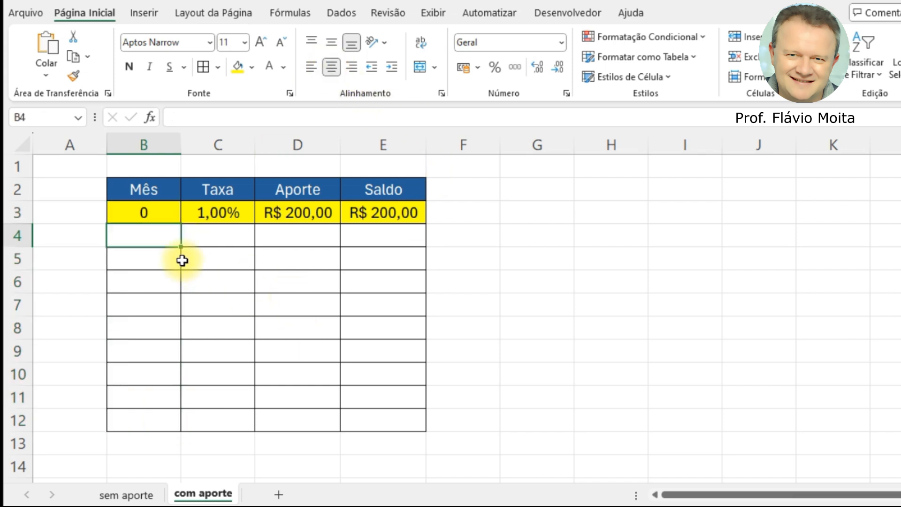
{"action": "type", "text": "="}
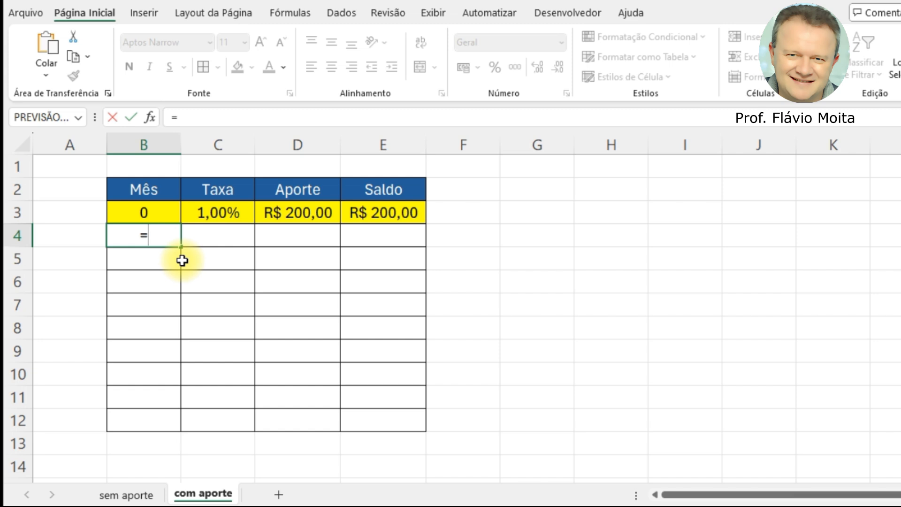
{"action": "left_click", "coordinate": [169, 209]}
{"action": "type", "text": "+1"}
{"action": "key", "text": "Return"}
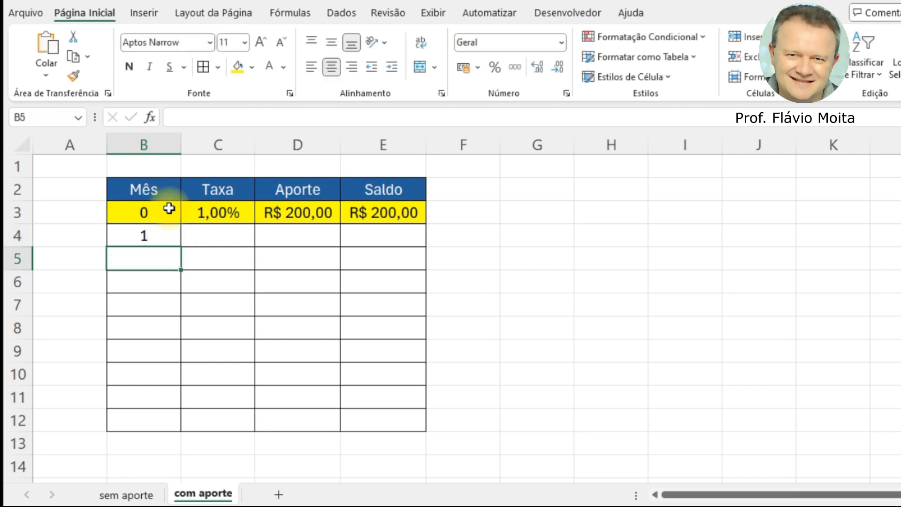
{"action": "key", "text": "Up"}
{"action": "left_click_drag", "start_coordinate": [180, 247], "coordinate": [429, 453]}
- Enter =C3 in C4 and fill the rate formula down to C13
{"action": "left_click", "coordinate": [235, 237]}
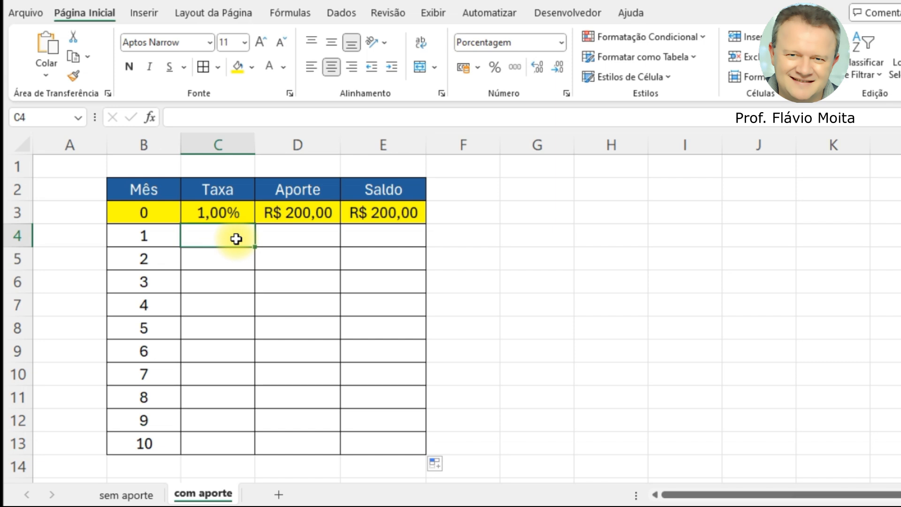
{"action": "type", "text": "=C3"}
{"action": "key", "text": "ctrl+Return"}
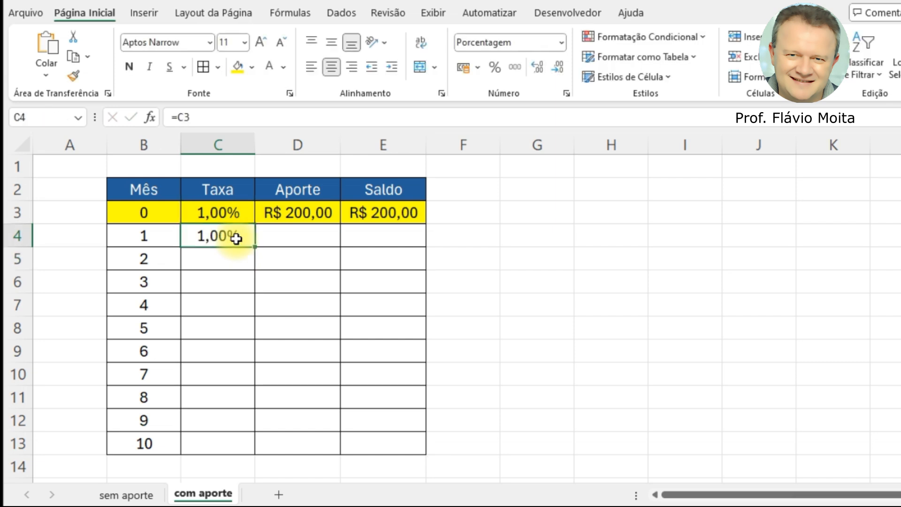
{"action": "left_click_drag", "start_coordinate": [254, 246], "coordinate": [253, 446]}
- Enter =D3 in D4 and fill the contribution formula down to D13
{"action": "left_click", "coordinate": [298, 237]}
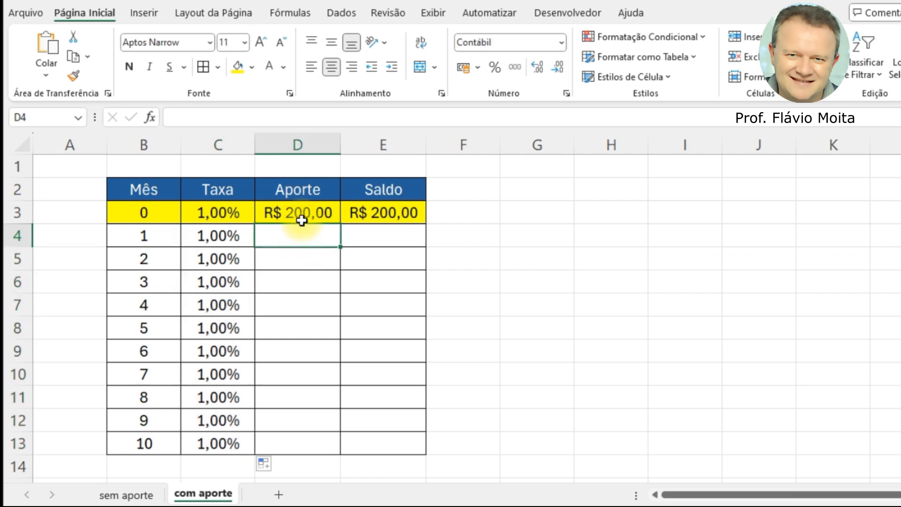
{"action": "type", "text": "="}
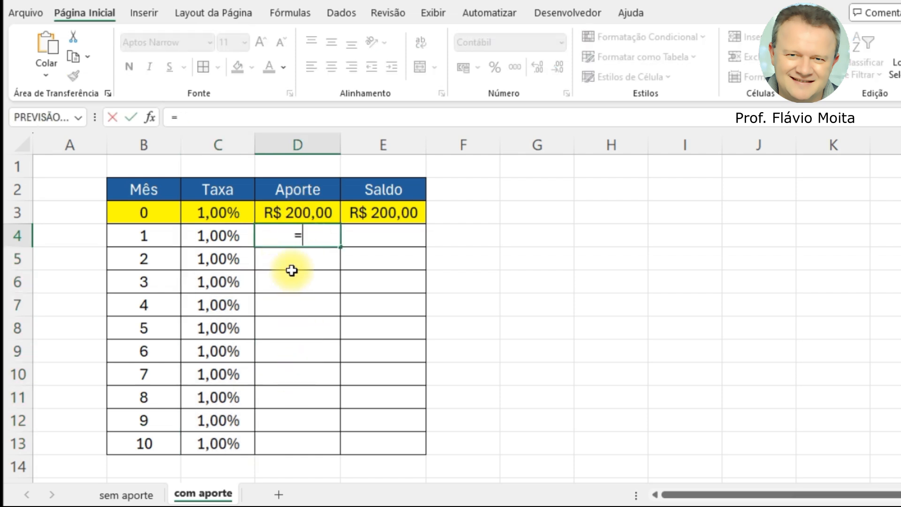
{"action": "left_click", "coordinate": [305, 210]}
{"action": "key", "text": "Return"}
{"action": "left_click", "coordinate": [322, 237]}
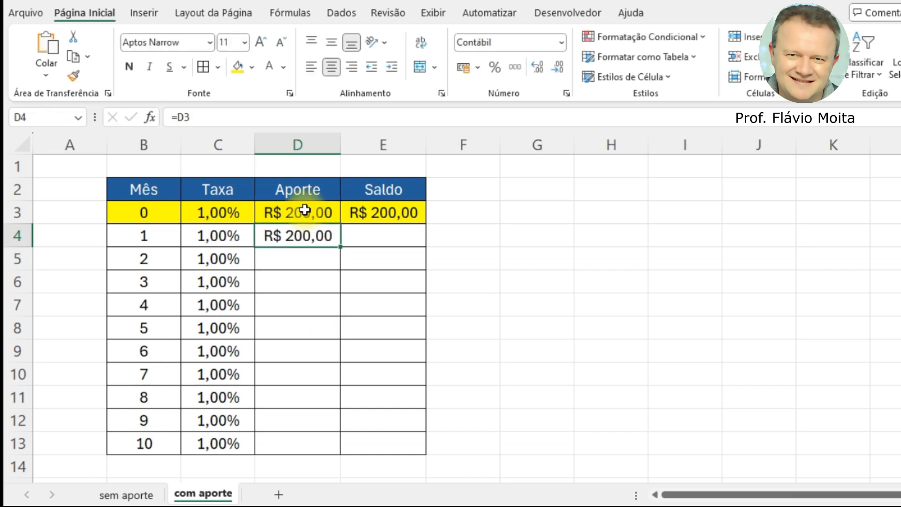
{"action": "left_click_drag", "start_coordinate": [340, 247], "coordinate": [346, 463]}
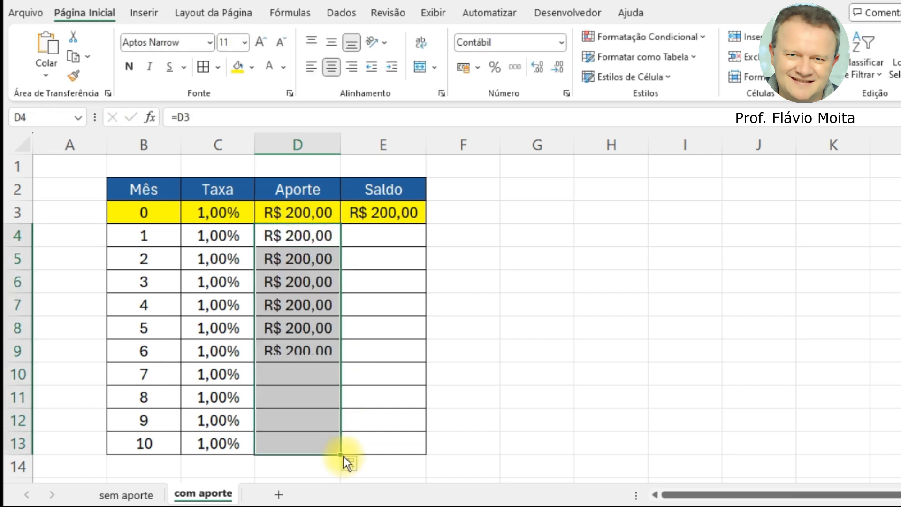
- Test the linked rate column by setting C3 to 3% and restoring it to 1%
{"action": "left_click", "coordinate": [219, 212]}
{"action": "type", "text": "3"}
{"action": "key", "text": "Return"}
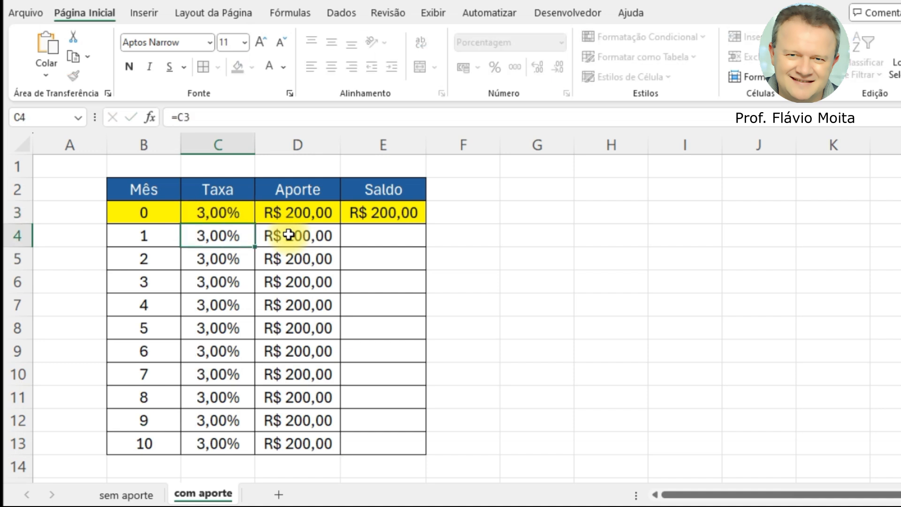
{"action": "left_click", "coordinate": [242, 213]}
{"action": "type", "text": "1"}
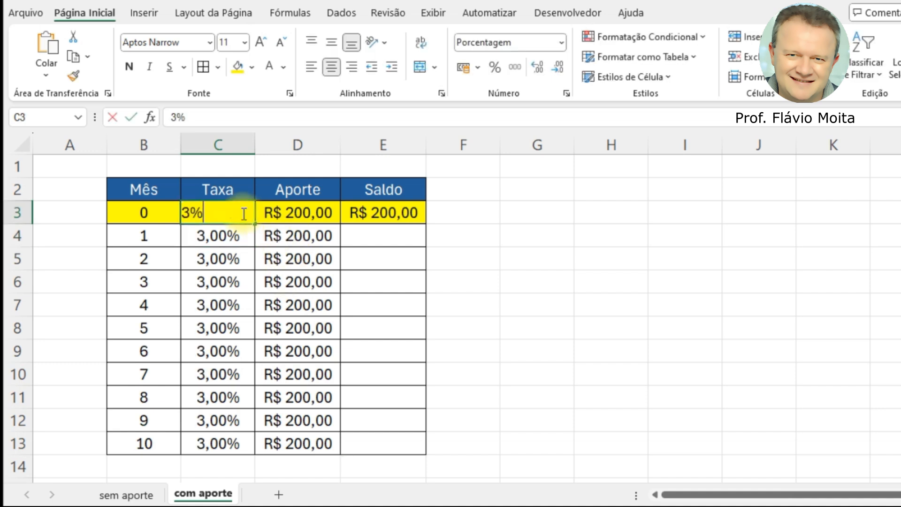
{"action": "key", "text": "Return"}
- Test the linked contribution column by setting D3 to 300 and restoring it to 200
{"action": "key", "text": "Up"}
{"action": "key", "text": "Right"}
{"action": "type", "text": "300"}
{"action": "key", "text": "Return"}
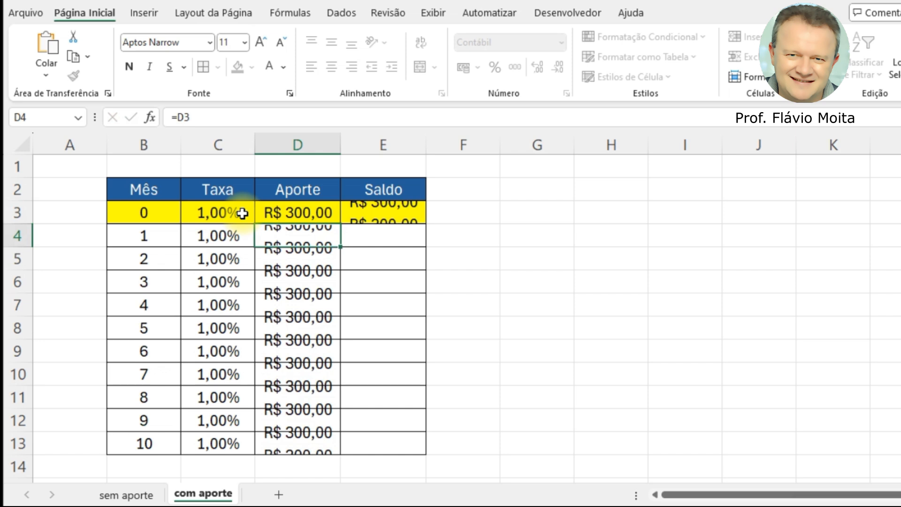
{"action": "left_click", "coordinate": [261, 214]}
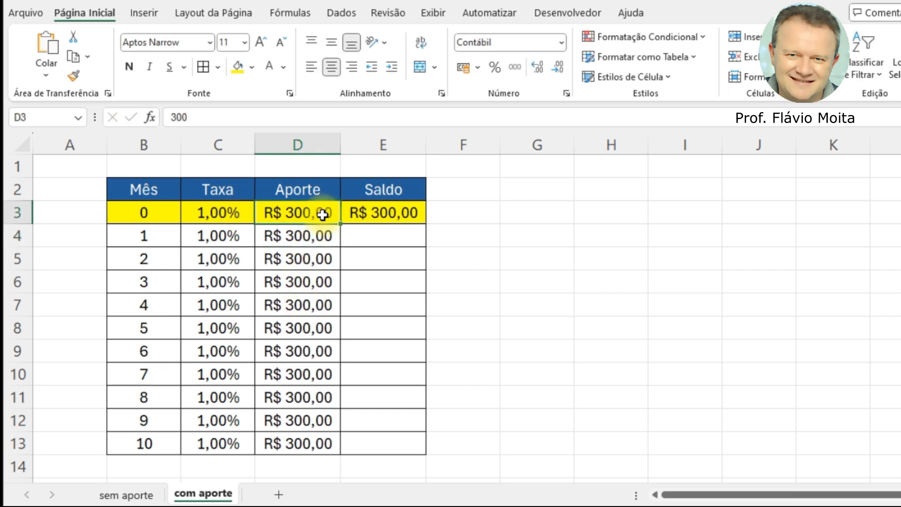
{"action": "type", "text": "200"}
{"action": "key", "text": "Return"}
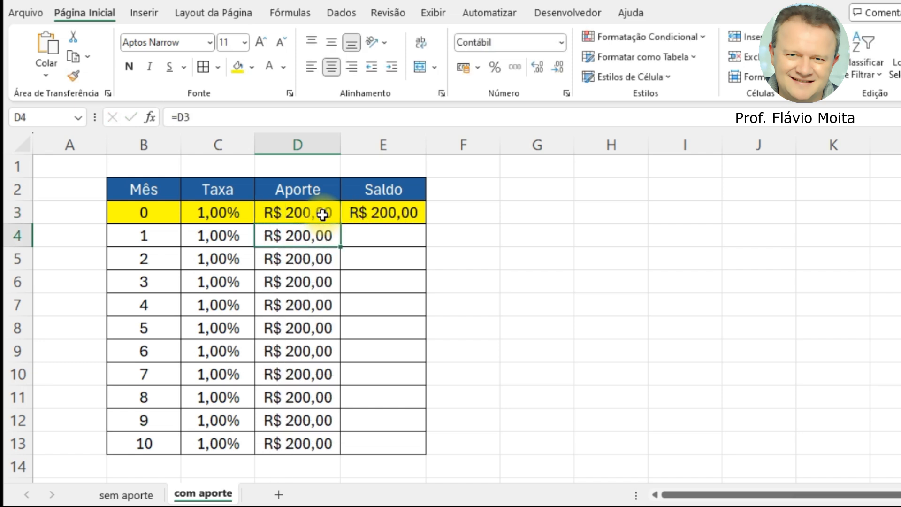
- Enter the balance formula =E3*(1+C4)+D4 in E4 and check the cells it references
{"action": "key", "text": "Right"}
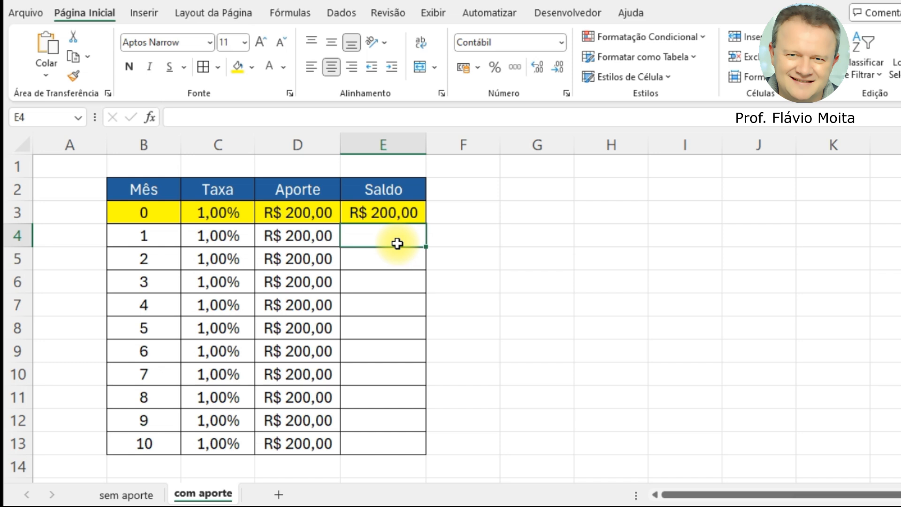
{"action": "type", "text": "="}
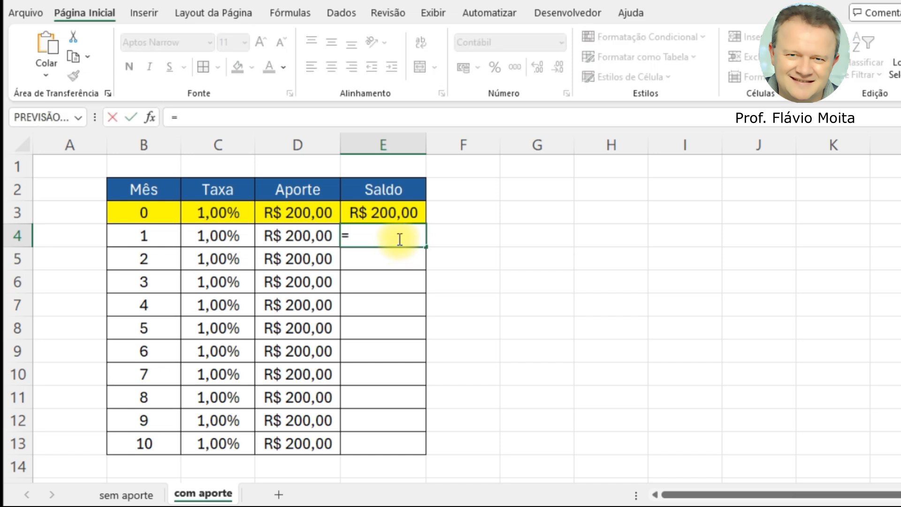
{"action": "left_click", "coordinate": [376, 215]}
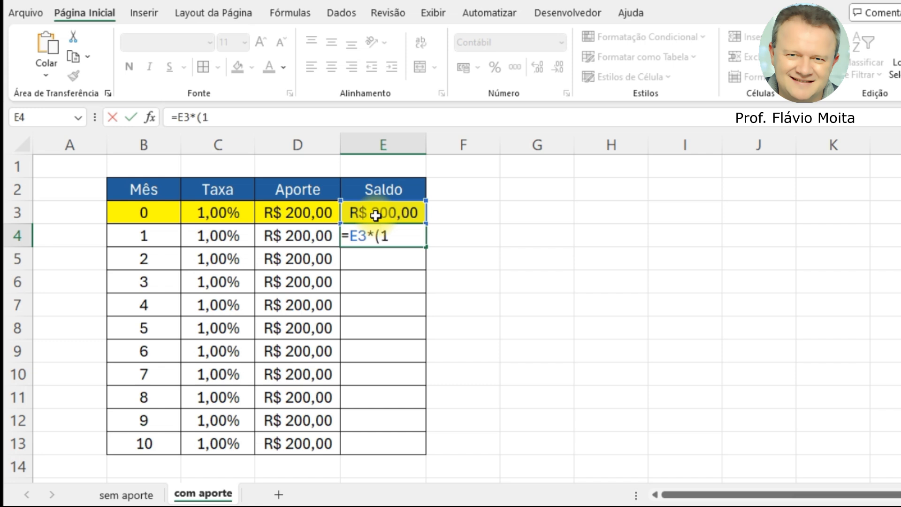
{"action": "left_click", "coordinate": [205, 235]}
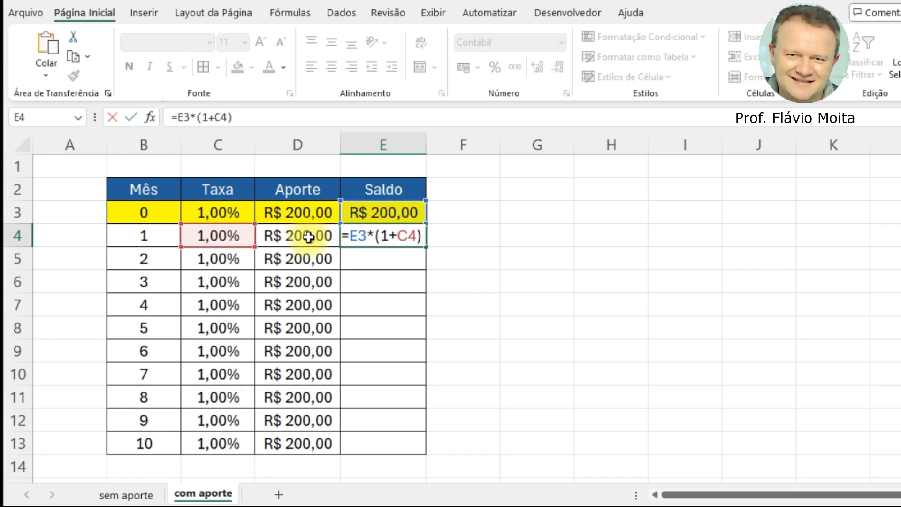
{"action": "type", "text": "+"}
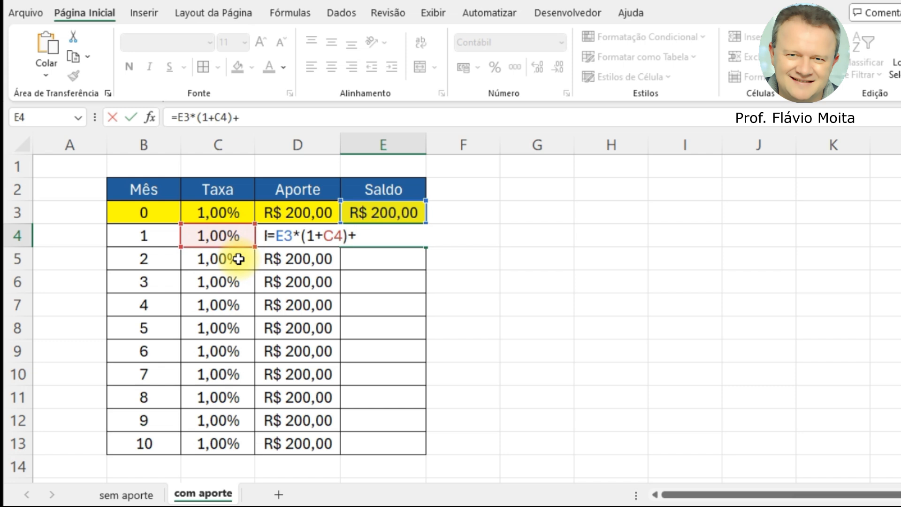
{"action": "left_click", "coordinate": [269, 256]}
{"action": "left_click", "coordinate": [266, 247]}
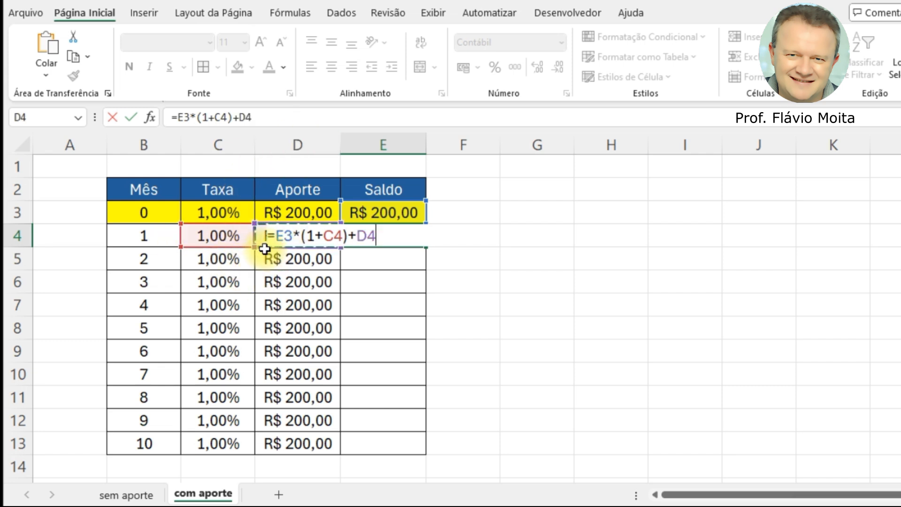
{"action": "key", "text": "Return"}
{"action": "key", "text": "Up"}
{"action": "left_click", "coordinate": [378, 215]}
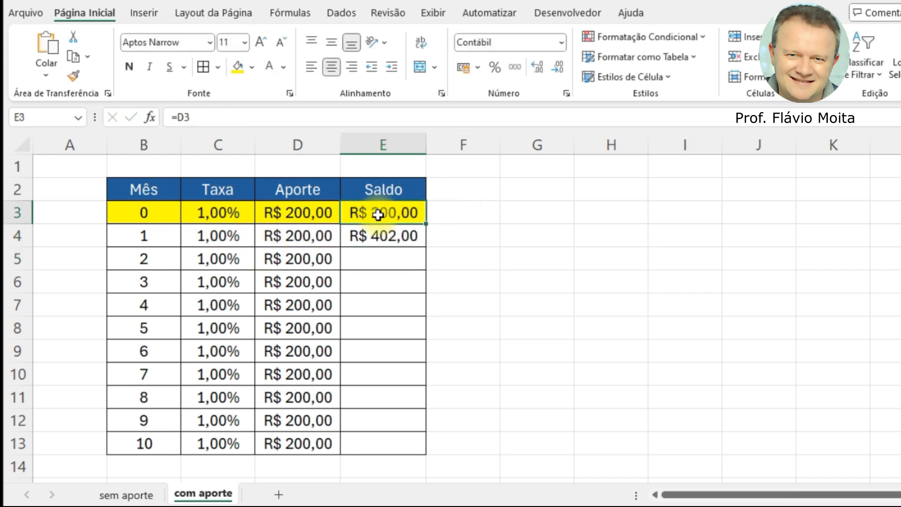
{"action": "left_click", "coordinate": [201, 232]}
{"action": "left_click", "coordinate": [414, 208]}
{"action": "left_click", "coordinate": [289, 240]}
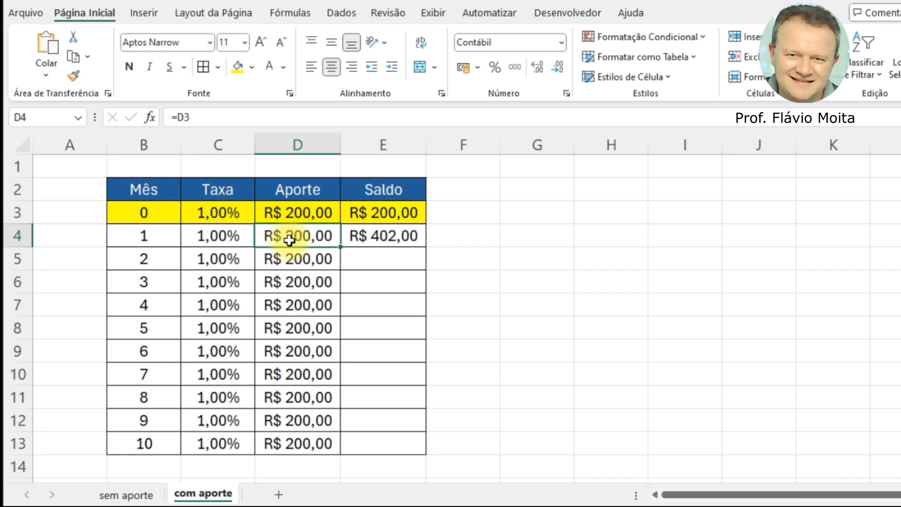
- Fill the E4 balance formula down to E13 and widen column E to fit its contents
{"action": "left_click", "coordinate": [408, 237]}
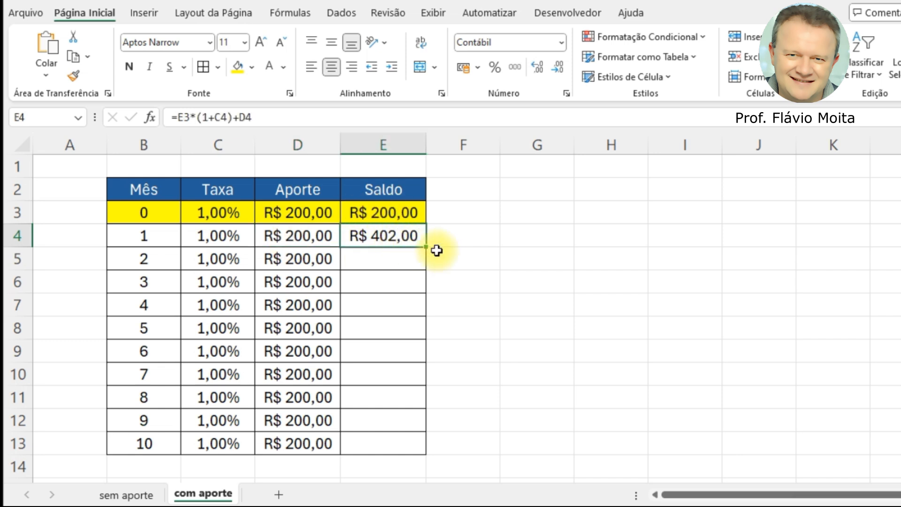
{"action": "left_click_drag", "start_coordinate": [425, 247], "coordinate": [411, 451]}
{"action": "double_click", "coordinate": [425, 141]}
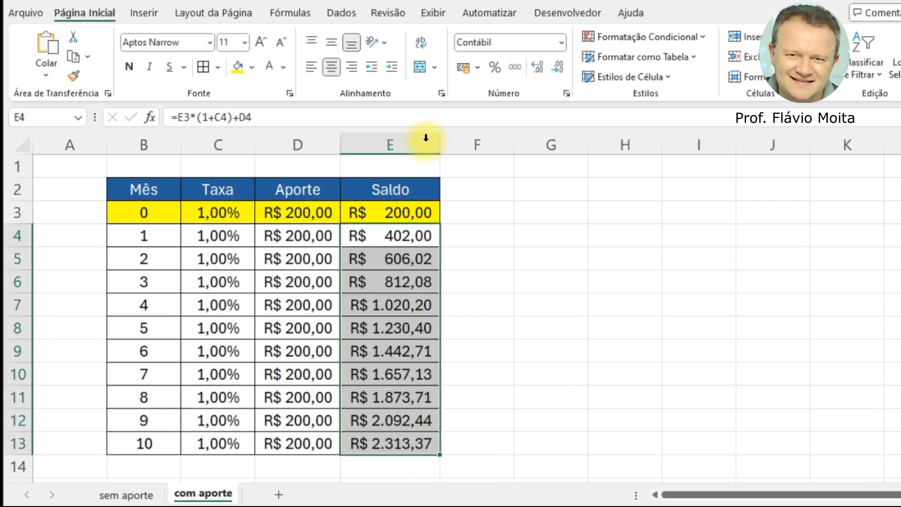
{"action": "left_click", "coordinate": [376, 398]}
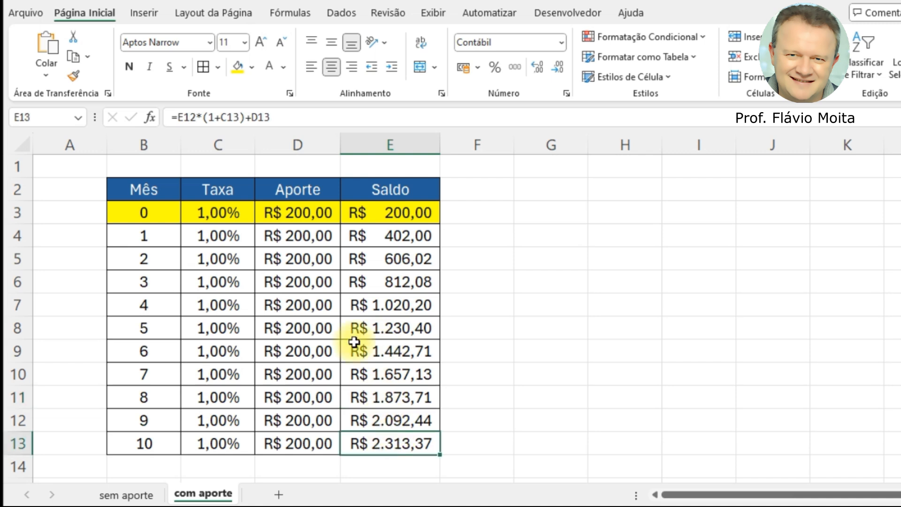
{"action": "left_click", "coordinate": [309, 234]}
{"action": "left_click", "coordinate": [299, 282]}
{"action": "left_click", "coordinate": [324, 302]}
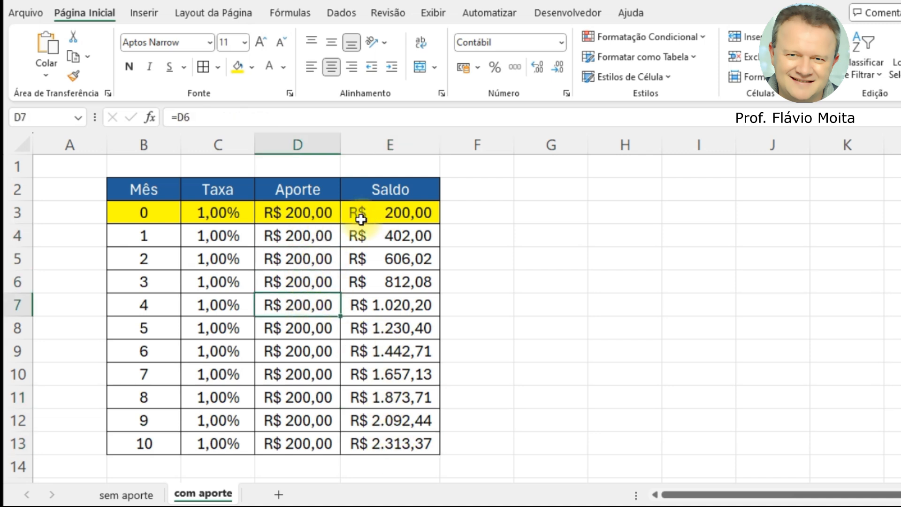
- Narrow column A and insert a 2D line chart of B2:E13, shrunk and placed beside the table
{"action": "left_click_drag", "start_coordinate": [107, 145], "coordinate": [62, 145]}
{"action": "left_click", "coordinate": [155, 213]}
{"action": "left_click_drag", "start_coordinate": [98, 184], "coordinate": [344, 445]}
{"action": "left_click", "coordinate": [143, 14]}
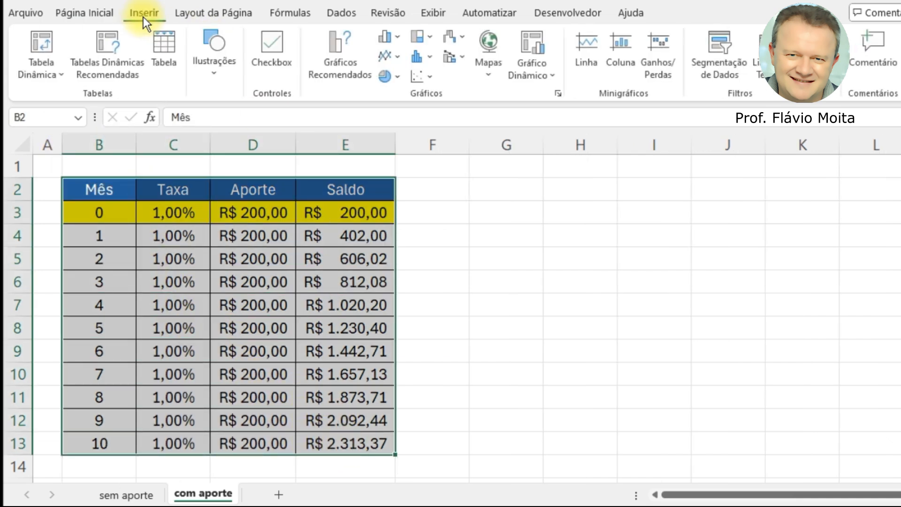
{"action": "left_click", "coordinate": [394, 56]}
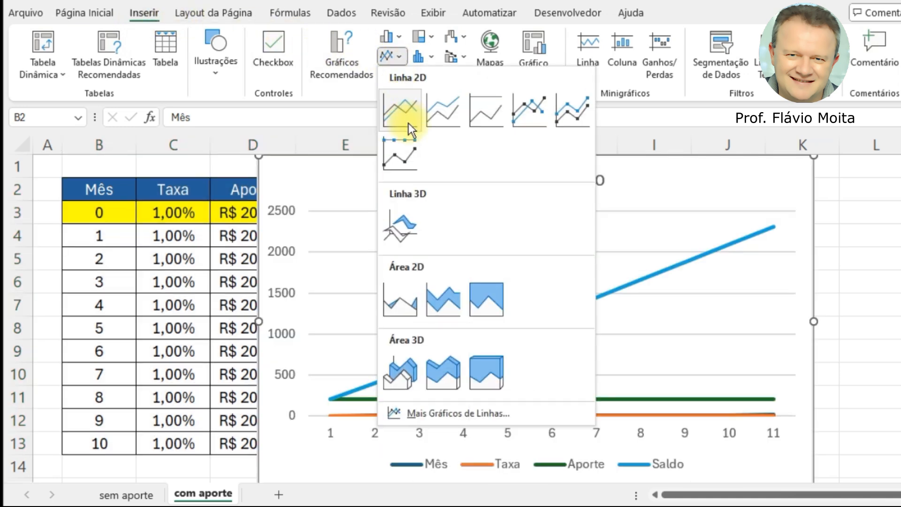
{"action": "left_click", "coordinate": [409, 120]}
{"action": "left_click_drag", "start_coordinate": [261, 156], "coordinate": [378, 238]}
{"action": "left_click_drag", "start_coordinate": [432, 265], "coordinate": [481, 200]}
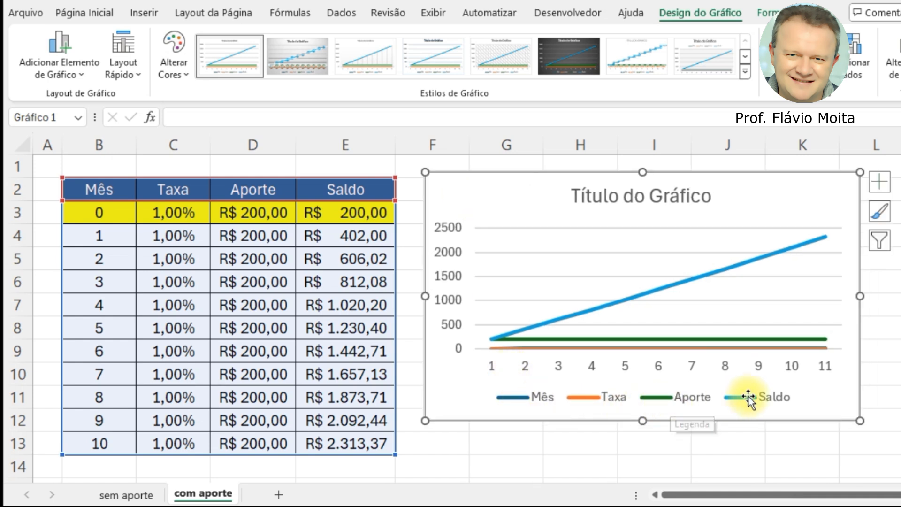
- Exclude the Mês, Taxa and Aporte series from the chart, leaving only Saldo, and make the chart slightly taller
{"action": "left_click", "coordinate": [855, 60]}
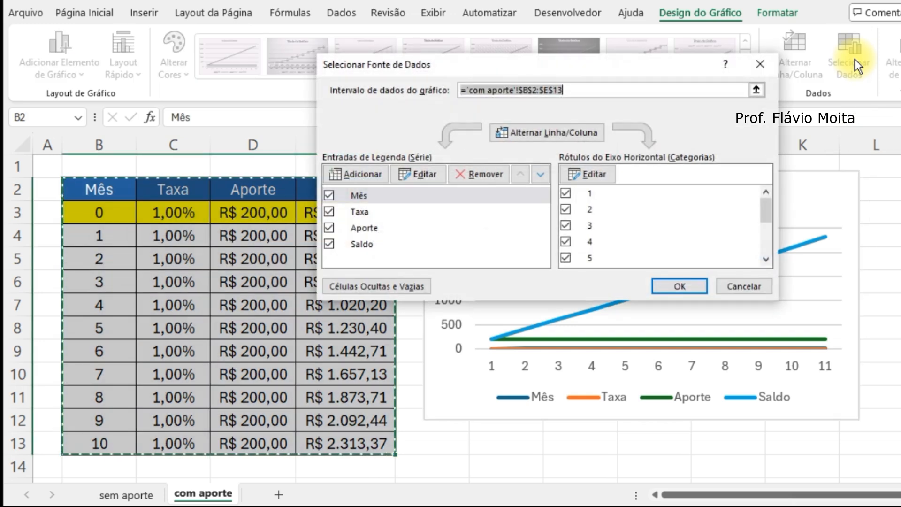
{"action": "left_click", "coordinate": [328, 195]}
{"action": "left_click", "coordinate": [328, 211]}
{"action": "left_click", "coordinate": [331, 228]}
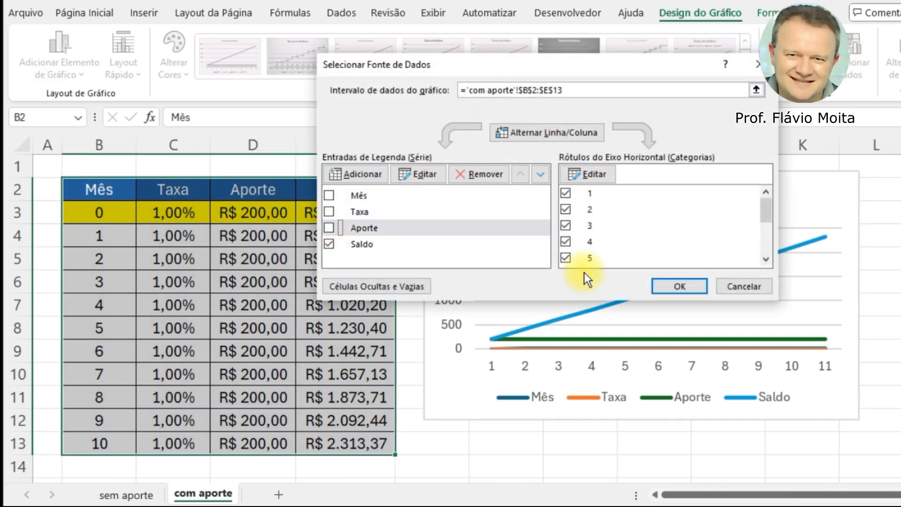
{"action": "left_click", "coordinate": [680, 286]}
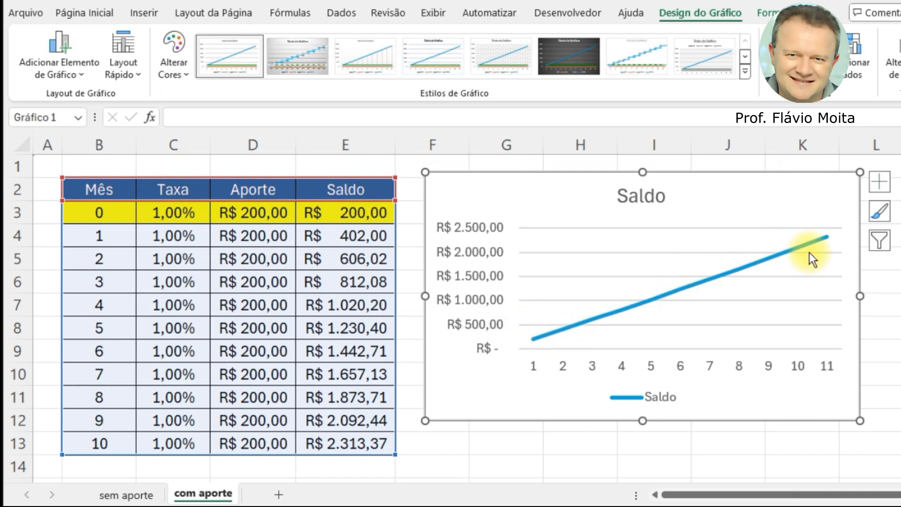
{"action": "left_click_drag", "start_coordinate": [643, 422], "coordinate": [642, 435]}
- Test the balance chart by setting the rate in C3 to 10% and to 20%
{"action": "left_click", "coordinate": [188, 221]}
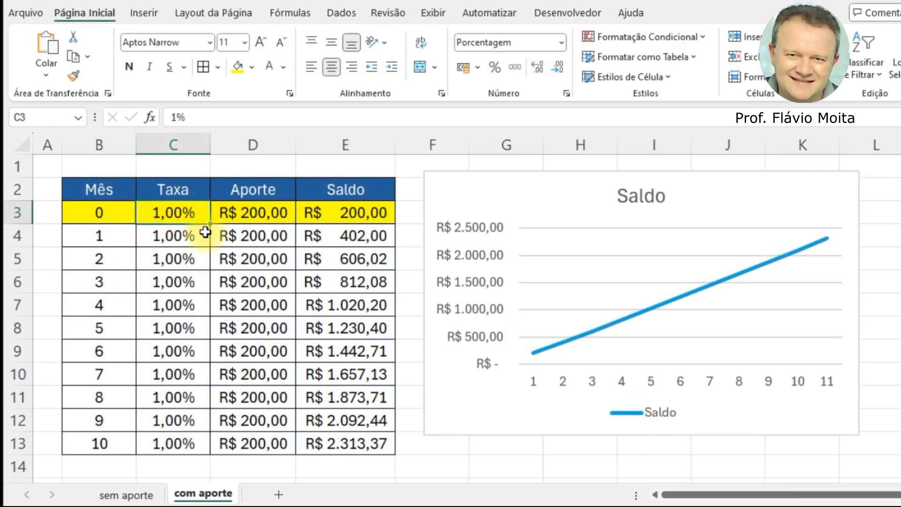
{"action": "type", "text": "10"}
{"action": "key", "text": "Return"}
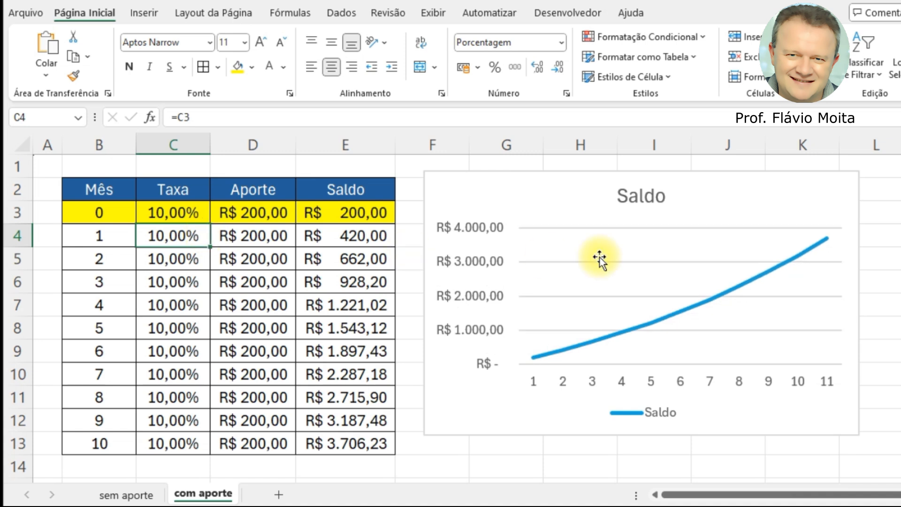
{"action": "left_click", "coordinate": [183, 212]}
{"action": "type", "text": "20"}
{"action": "key", "text": "Return"}
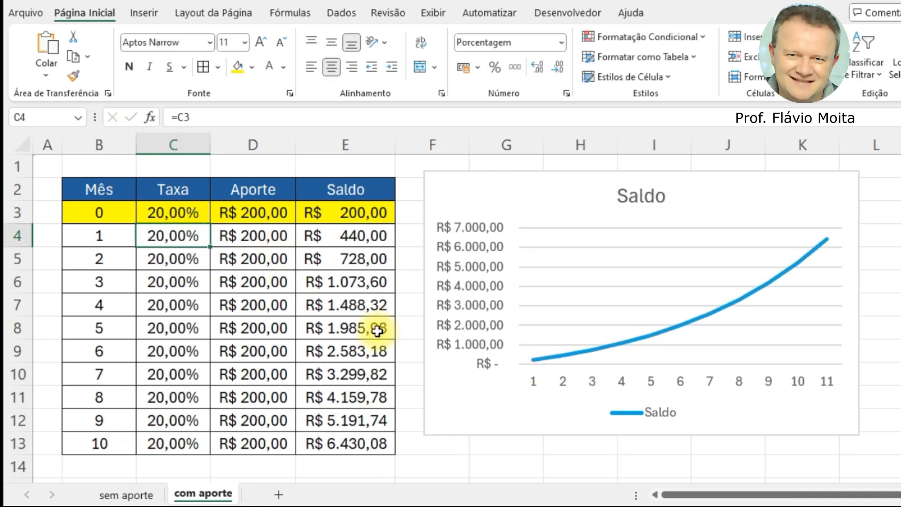
- Set the rate in C3 to 5%
{"action": "left_click", "coordinate": [146, 219]}
{"action": "type", "text": "5"}
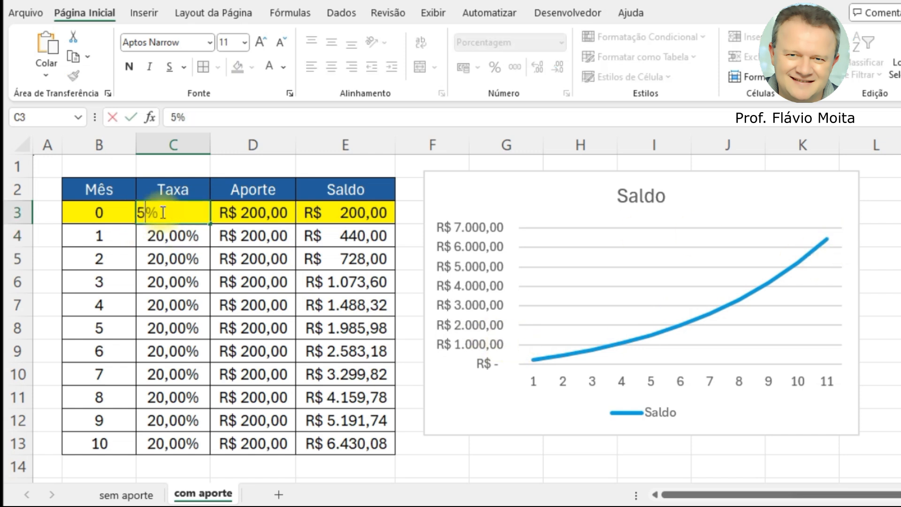
{"action": "key", "text": "Return"}
- Extend the table by filling B13:E13 down to month 50, clearing the surplus cells B54:E56
{"action": "left_click_drag", "start_coordinate": [118, 444], "coordinate": [399, 495]}
{"action": "left_click_drag", "start_coordinate": [86, 396], "coordinate": [372, 444]}
{"action": "key", "text": "Delete"}
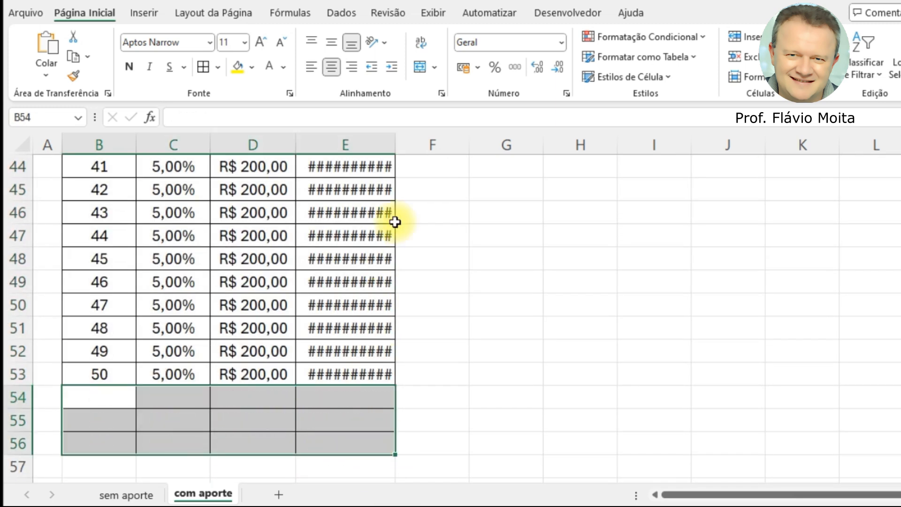
- Widen column E to fit the longer balances and check the contribution and balance of month 50
{"action": "double_click", "coordinate": [395, 145]}
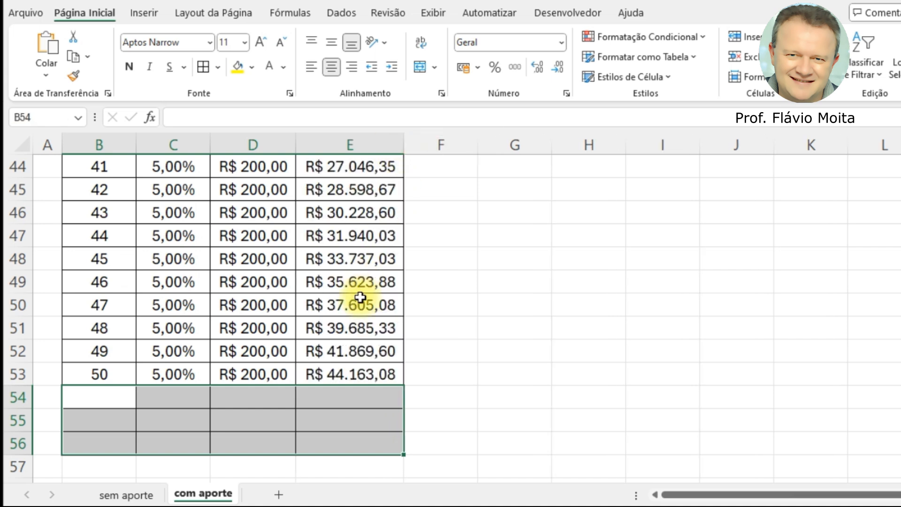
{"action": "left_click", "coordinate": [342, 370]}
{"action": "left_click", "coordinate": [278, 367]}
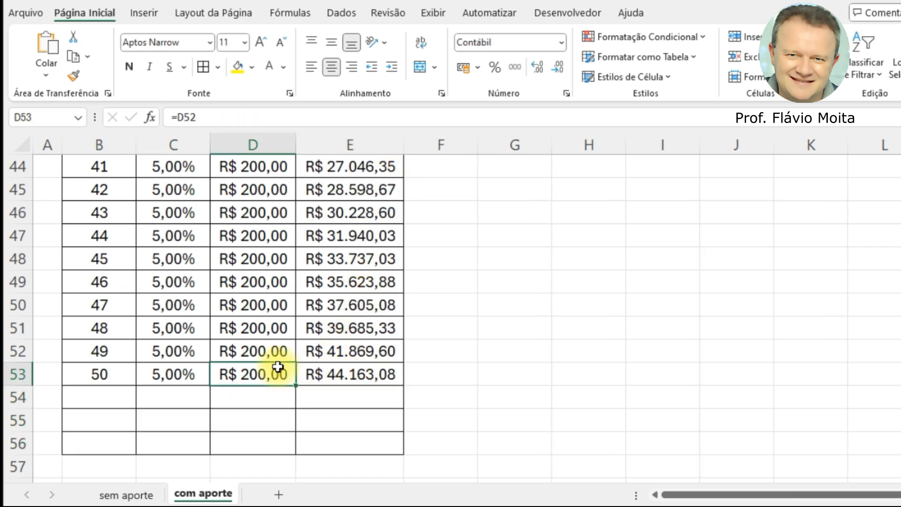
- Extend the Saldo chart's data range down to row 53 and move the chart slightly away from the table
{"action": "key", "text": "ctrl+Up"}
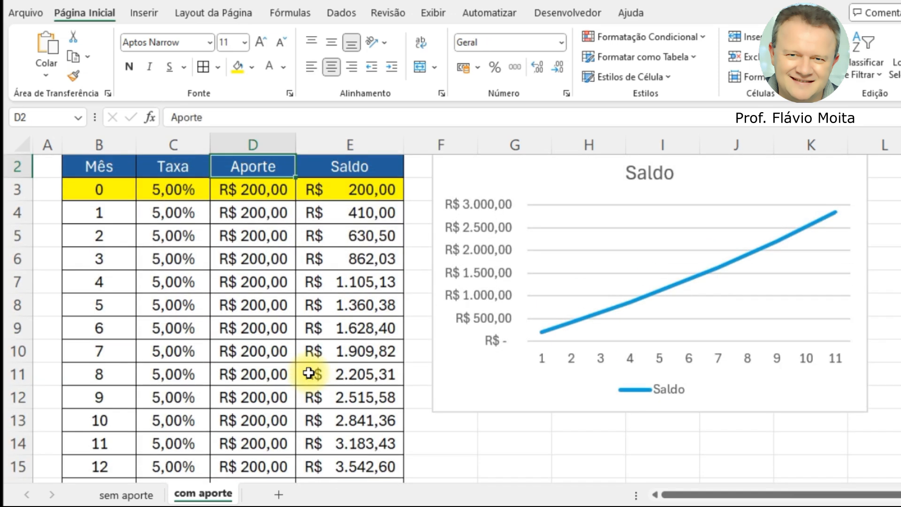
{"action": "left_click", "coordinate": [529, 188]}
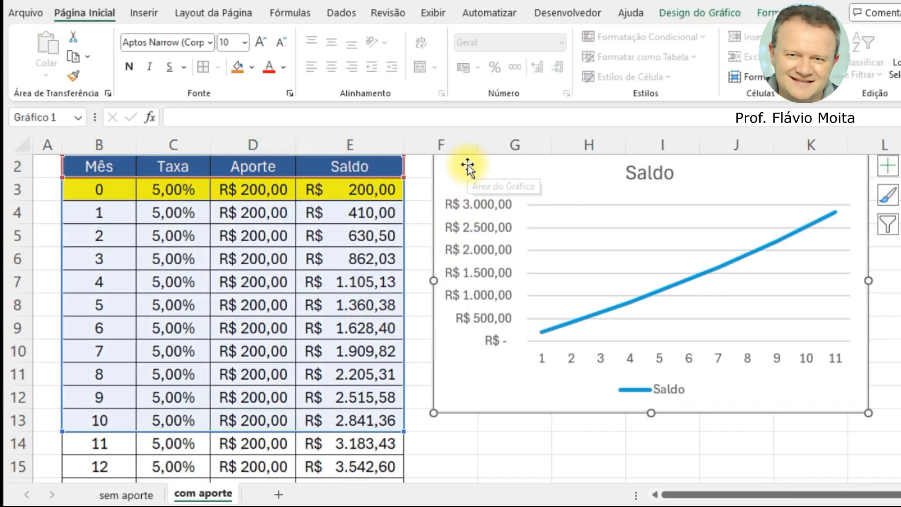
{"action": "left_click_drag", "start_coordinate": [401, 430], "coordinate": [379, 263]}
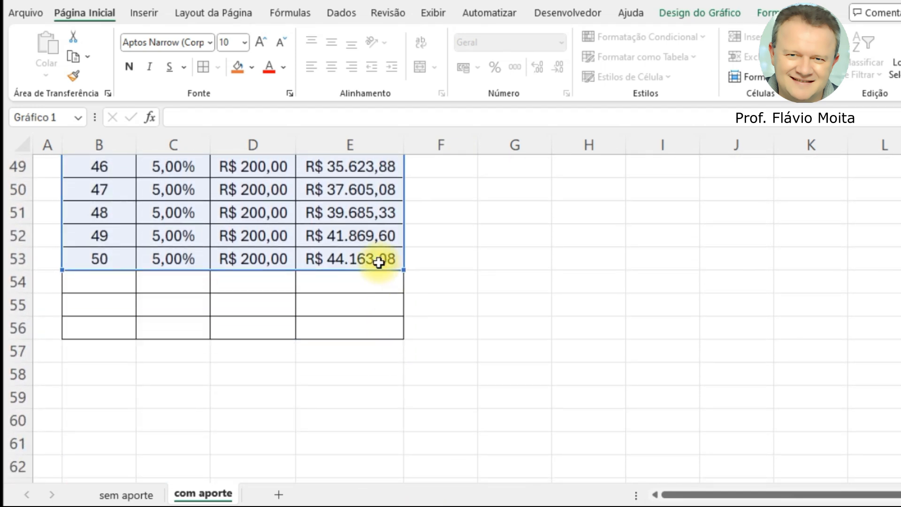
{"action": "left_click", "coordinate": [509, 275]}
{"action": "key", "text": "ctrl+Up"}
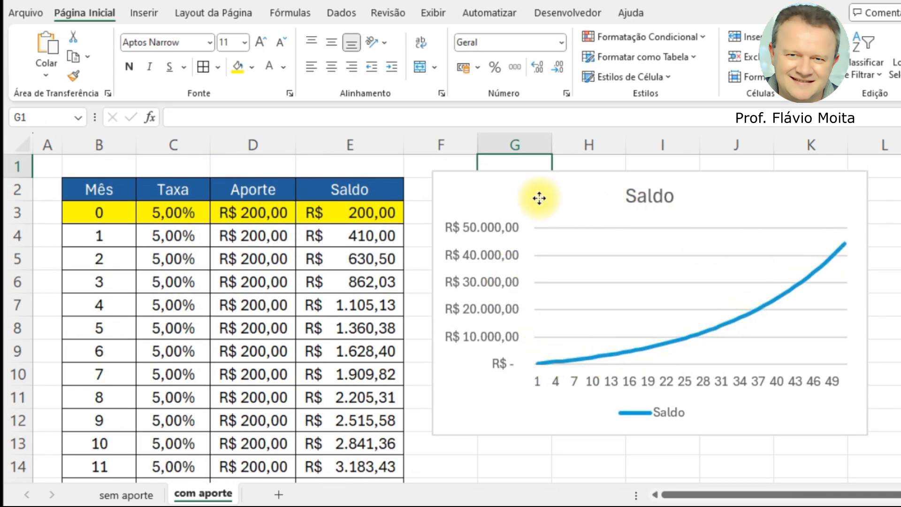
{"action": "left_click_drag", "start_coordinate": [539, 198], "coordinate": [558, 199]}
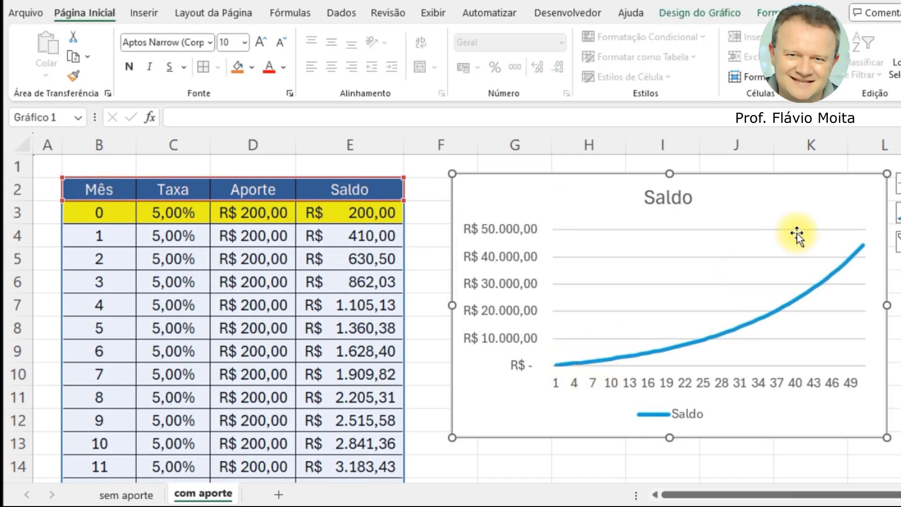